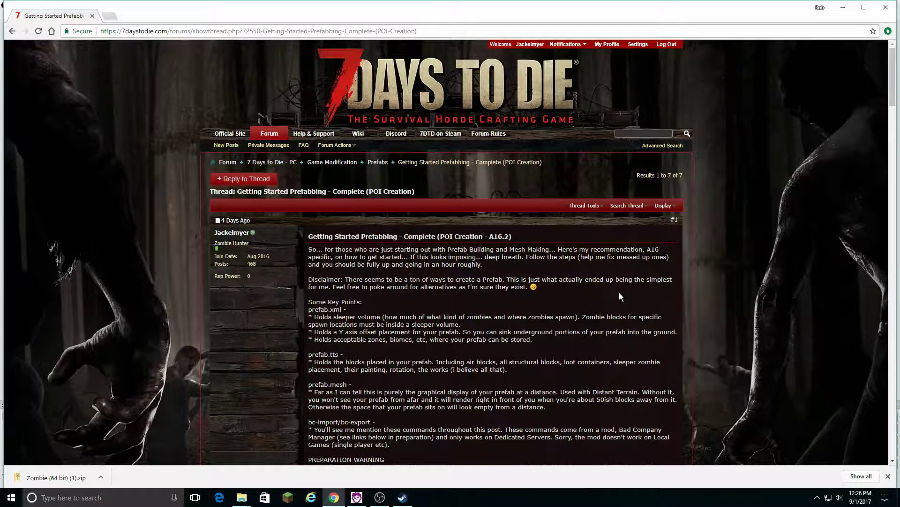
- Read the preparation warning about wiping custom content, then scroll to the numbered PREPARATION list
{"action": "scroll", "coordinate": [620, 293], "scroll_direction": "down", "scroll_amount": 2}
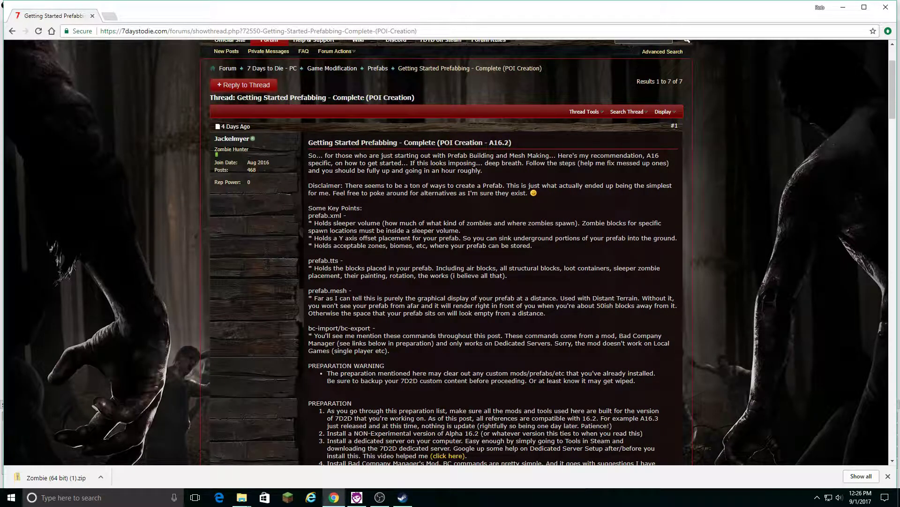
{"action": "left_click_drag", "start_coordinate": [308, 365], "coordinate": [650, 381]}
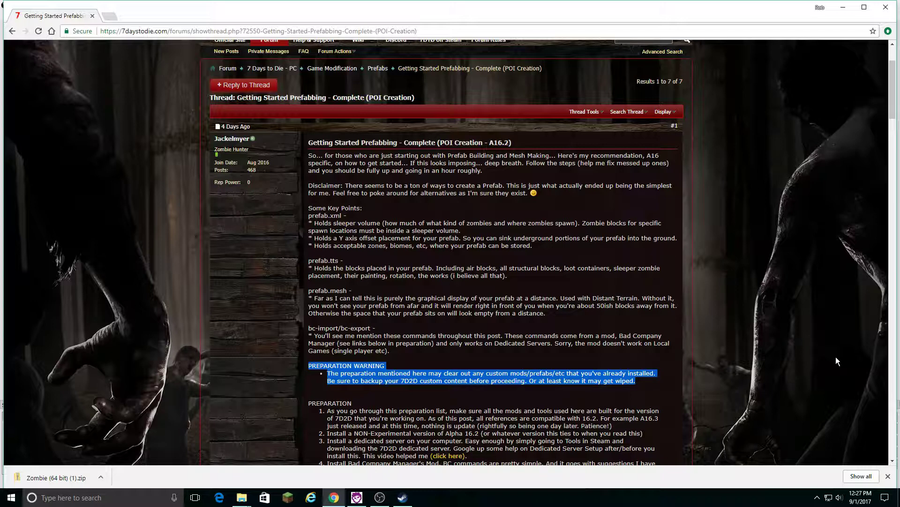
{"action": "left_click", "coordinate": [618, 310]}
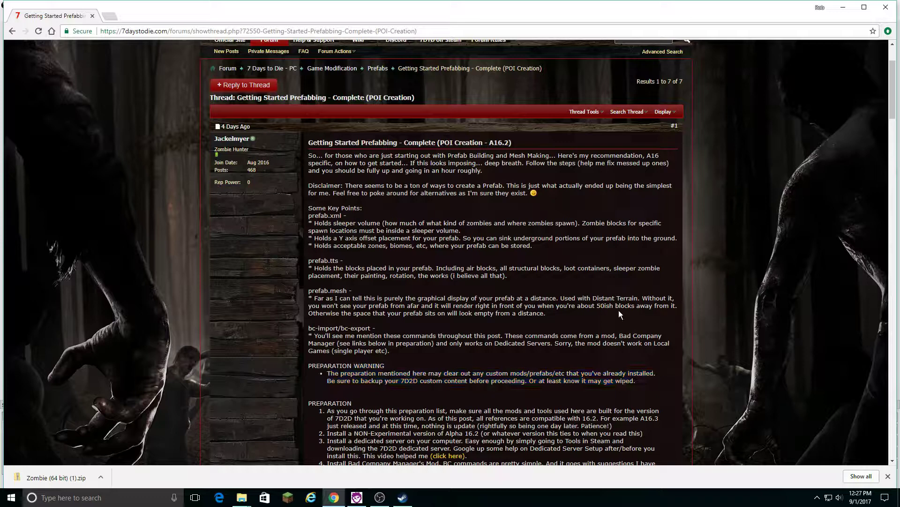
{"action": "scroll", "coordinate": [618, 310], "scroll_direction": "down", "scroll_amount": 2}
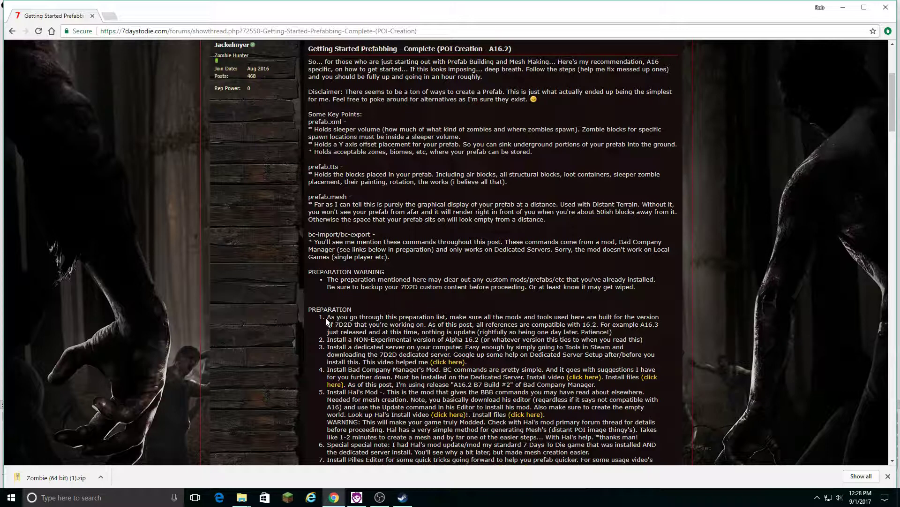
{"action": "left_click_drag", "start_coordinate": [328, 318], "coordinate": [618, 331]}
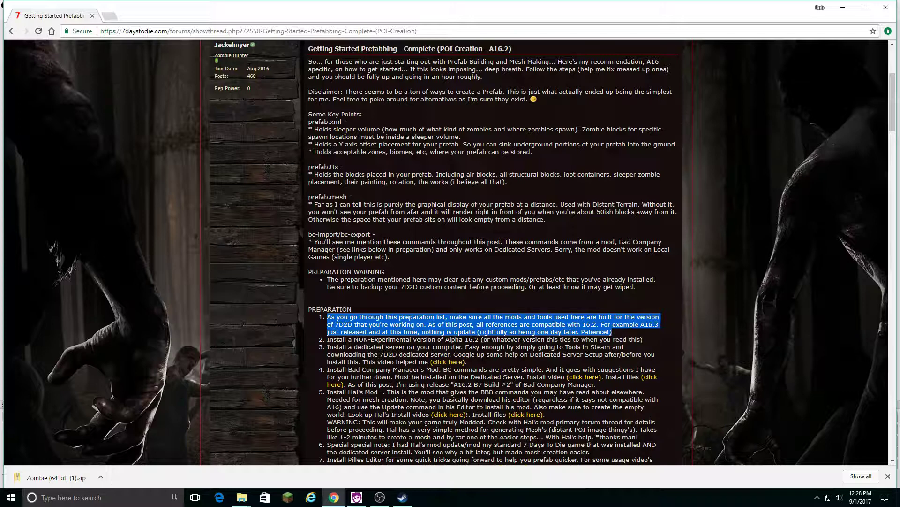
{"action": "scroll", "coordinate": [492, 253], "scroll_direction": "down", "scroll_amount": 1}
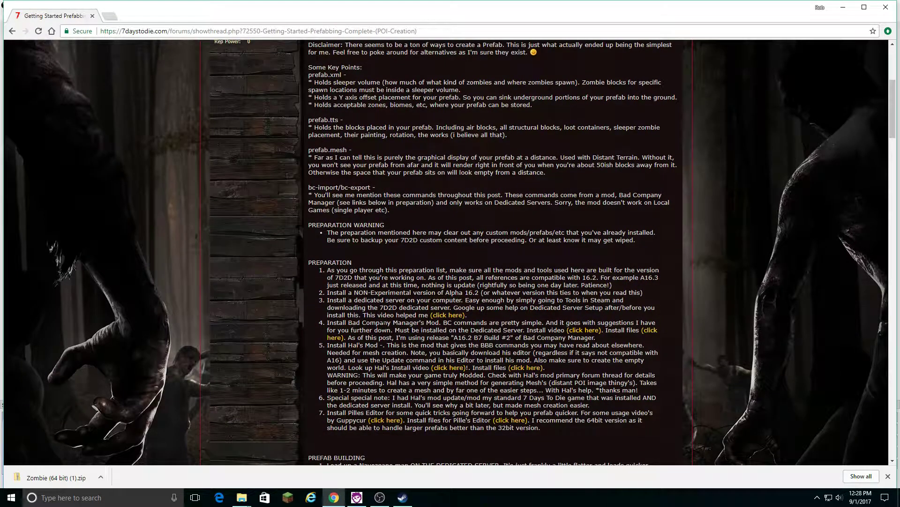
{"action": "mouse_move", "coordinate": [328, 292]}
{"action": "left_mouse_down"}
{"action": "mouse_move", "coordinate": [488, 292]}
{"action": "mouse_move", "coordinate": [480, 293]}
{"action": "left_mouse_up"}
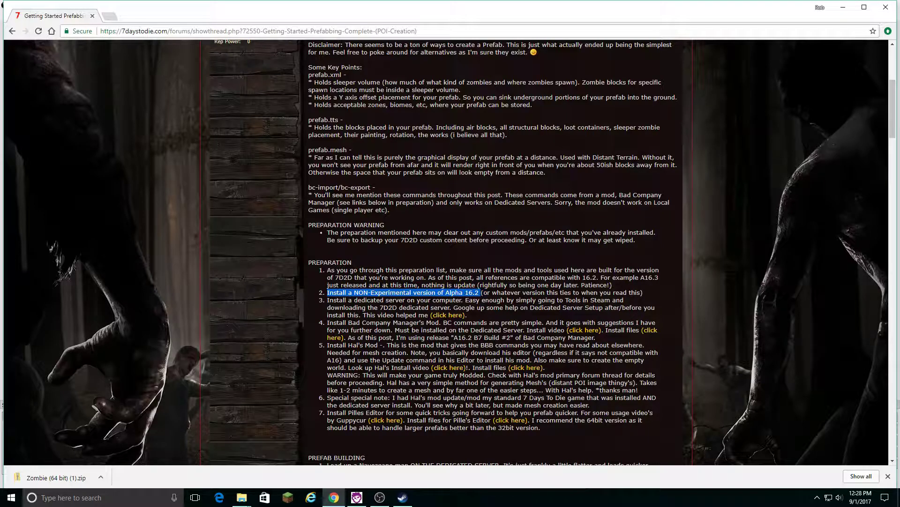
{"action": "left_click", "coordinate": [479, 292]}
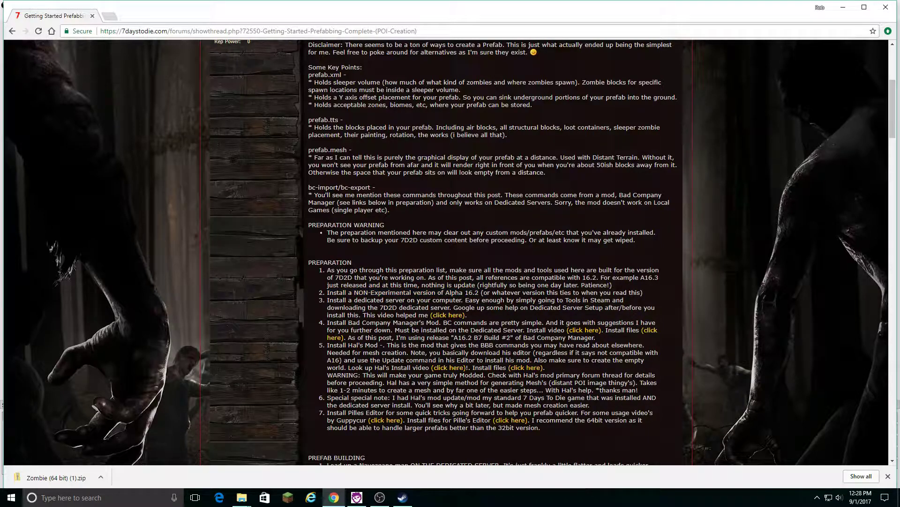
- Check in 7 Days to Die's Betas properties that 'alpha16.2 - Alpha 16.2 Stable' stays selected
{"action": "left_click", "coordinate": [402, 497]}
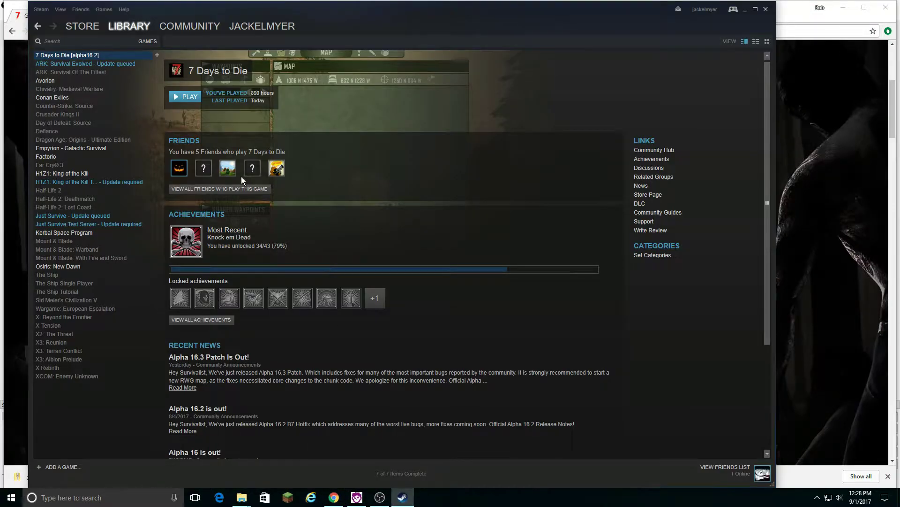
{"action": "right_click", "coordinate": [75, 55]}
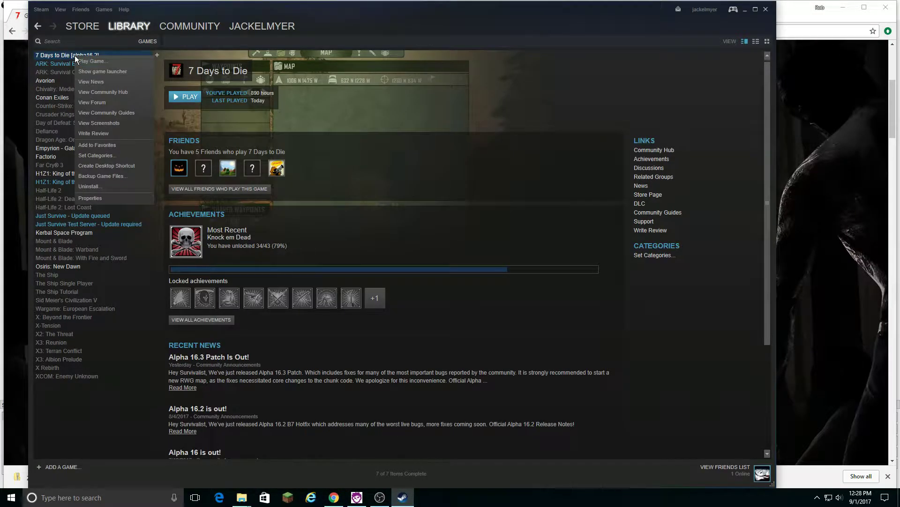
{"action": "left_click", "coordinate": [118, 199]}
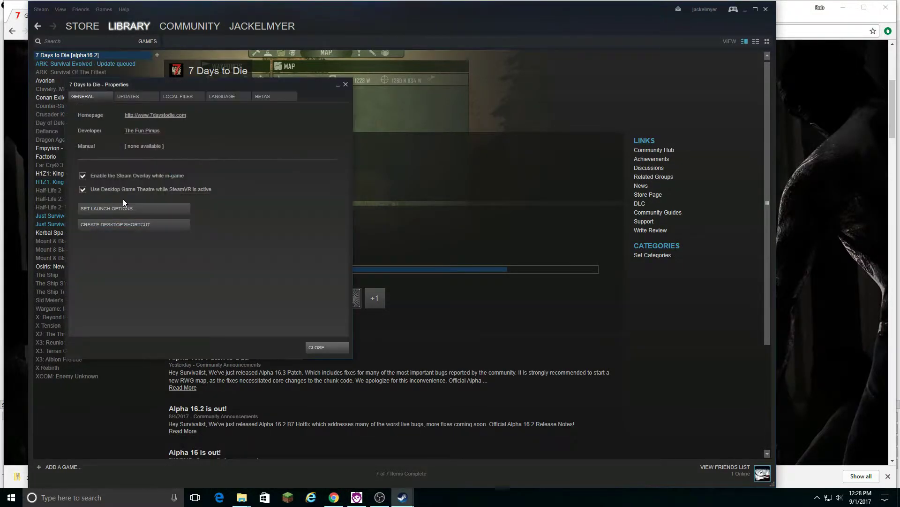
{"action": "left_click", "coordinate": [265, 99]}
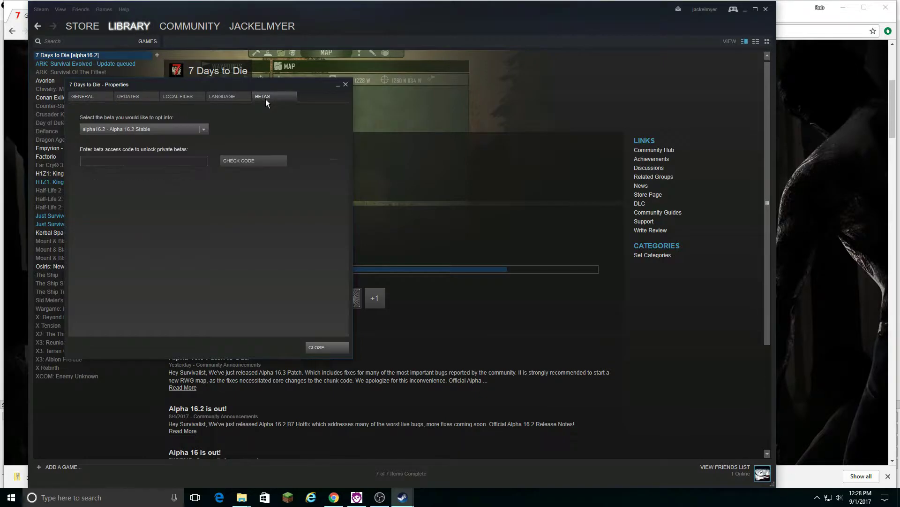
{"action": "left_click", "coordinate": [207, 130]}
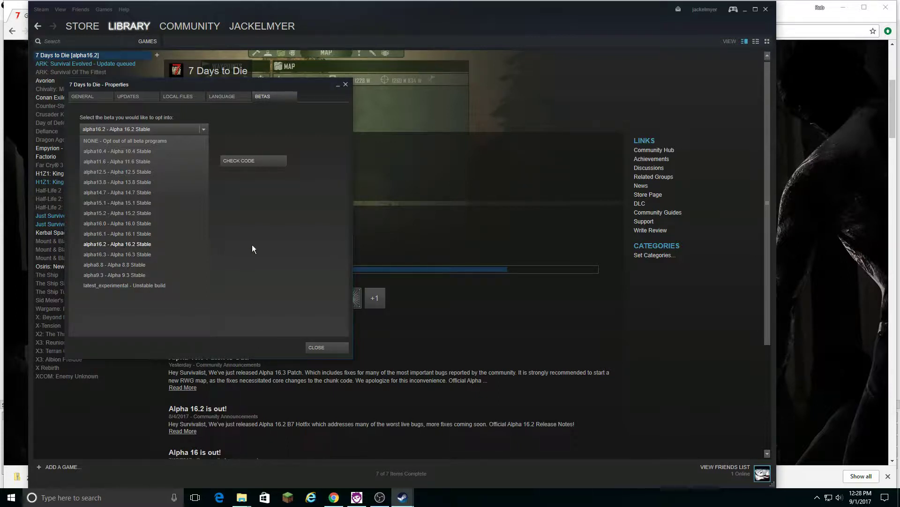
{"action": "left_click", "coordinate": [272, 247]}
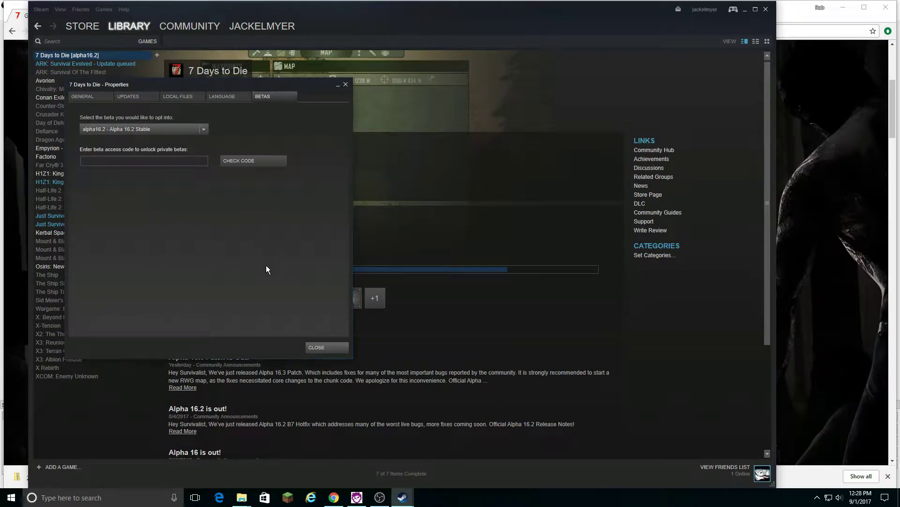
{"action": "left_click", "coordinate": [325, 346]}
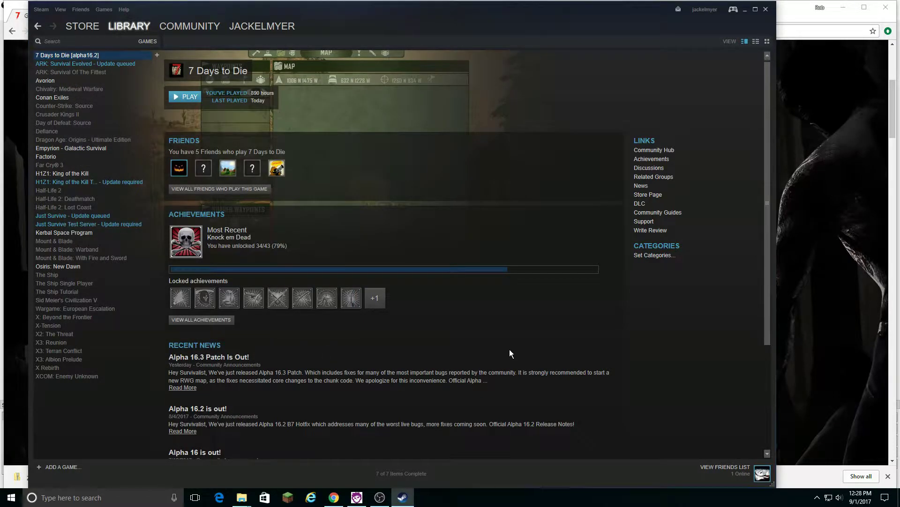
- Highlight 'dedicated server on your computer' in preparation step 3 of the forum thread
{"action": "left_click", "coordinate": [805, 115]}
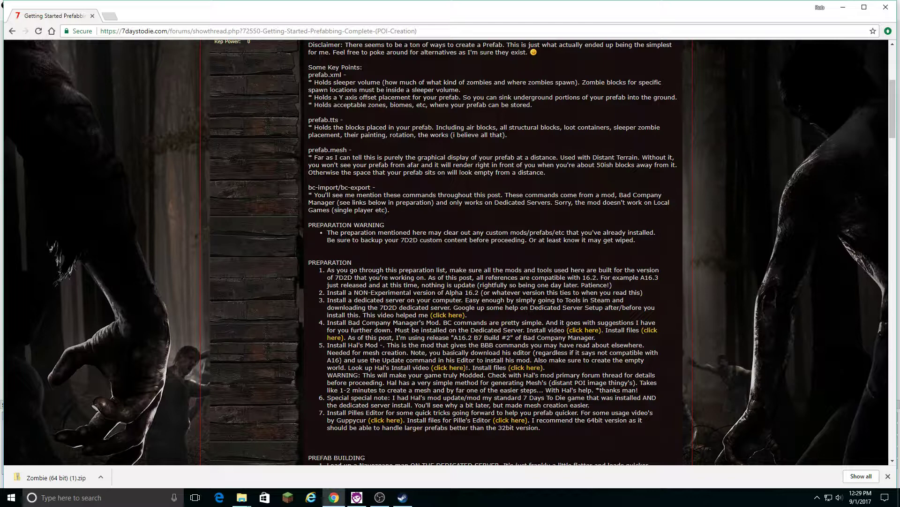
{"action": "mouse_move", "coordinate": [362, 292]}
{"action": "left_mouse_down"}
{"action": "mouse_move", "coordinate": [411, 292]}
{"action": "mouse_move", "coordinate": [413, 284]}
{"action": "left_mouse_up"}
{"action": "left_click", "coordinate": [415, 285]}
{"action": "left_click_drag", "start_coordinate": [355, 300], "coordinate": [450, 300]}
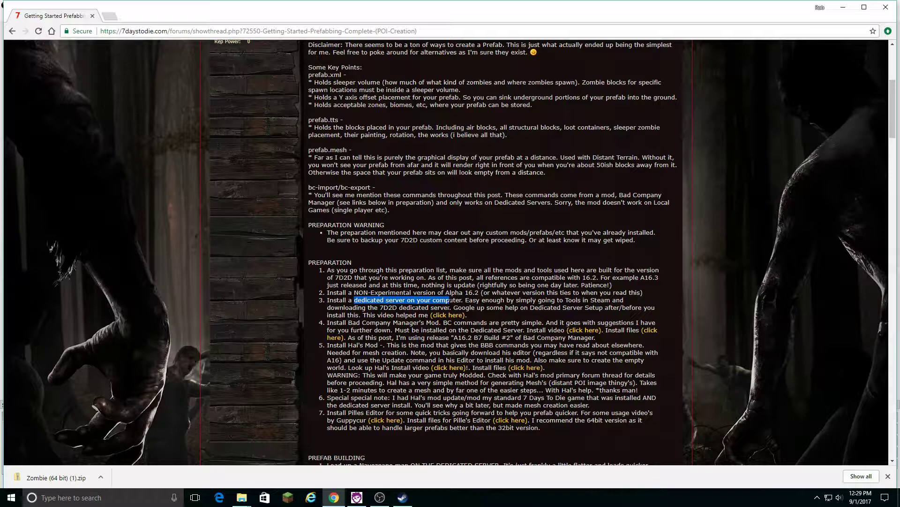
{"action": "left_click_drag", "start_coordinate": [449, 300], "coordinate": [462, 300]}
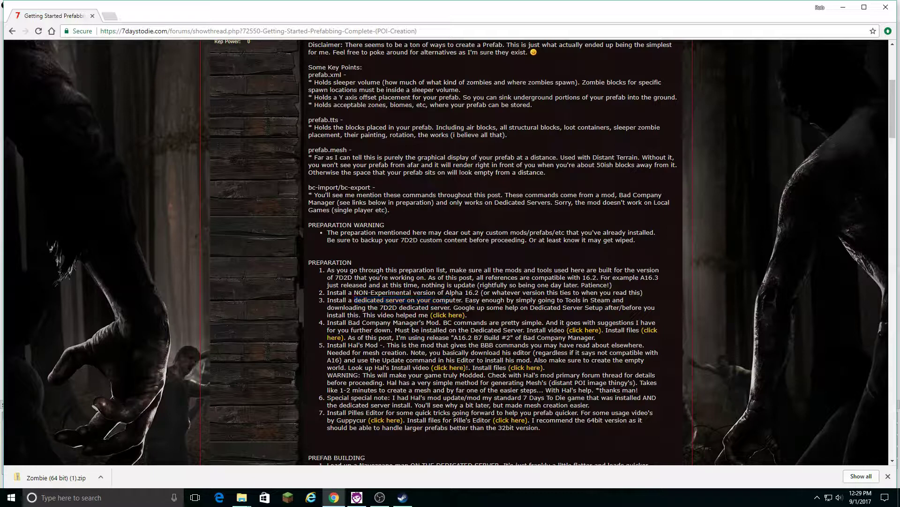
{"action": "left_click_drag", "start_coordinate": [354, 300], "coordinate": [462, 300]}
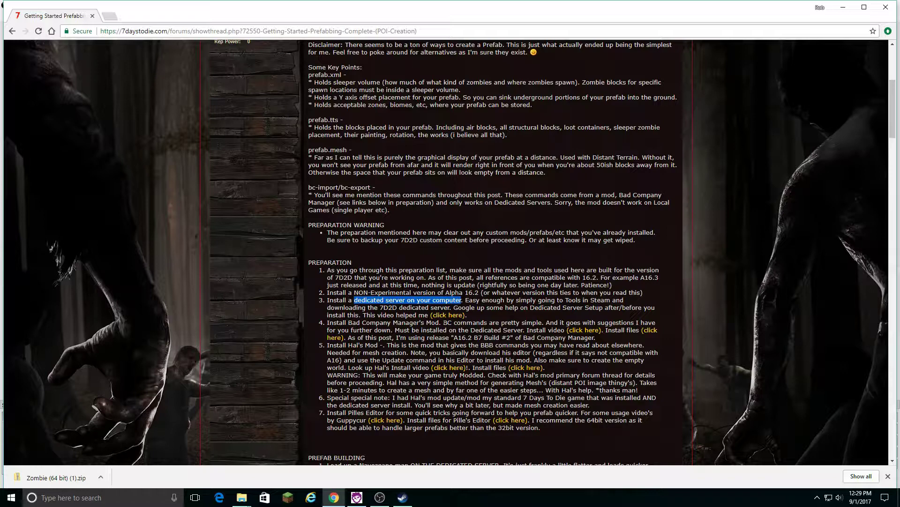
- Verify under Library Tools that 7 Days to Die Dedicated Server is on the alpha16.2 beta
{"action": "left_click", "coordinate": [402, 498]}
{"action": "mouse_move", "coordinate": [132, 37]}
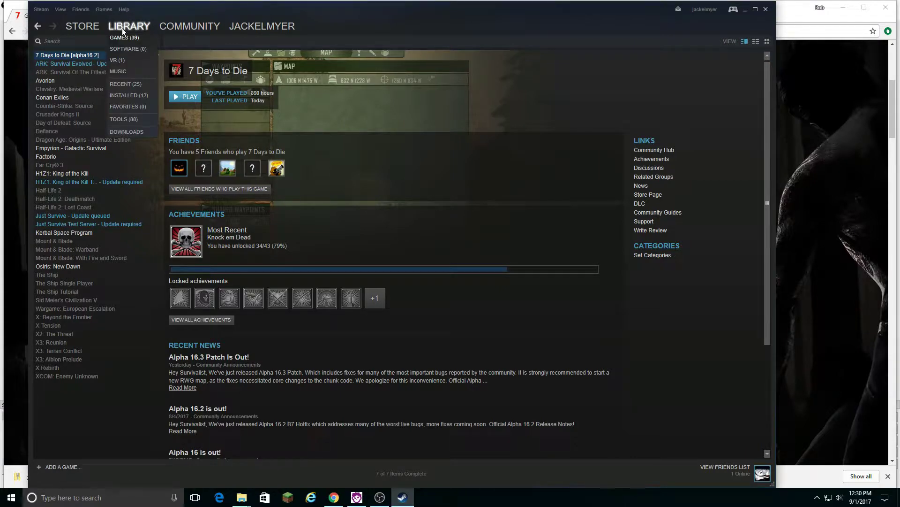
{"action": "left_click", "coordinate": [128, 120]}
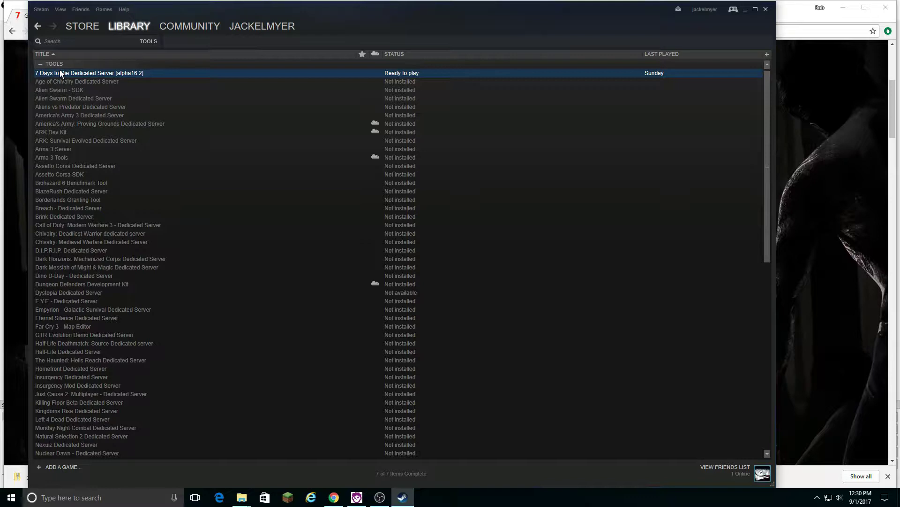
{"action": "right_click", "coordinate": [97, 71]}
{"action": "left_click", "coordinate": [126, 161]}
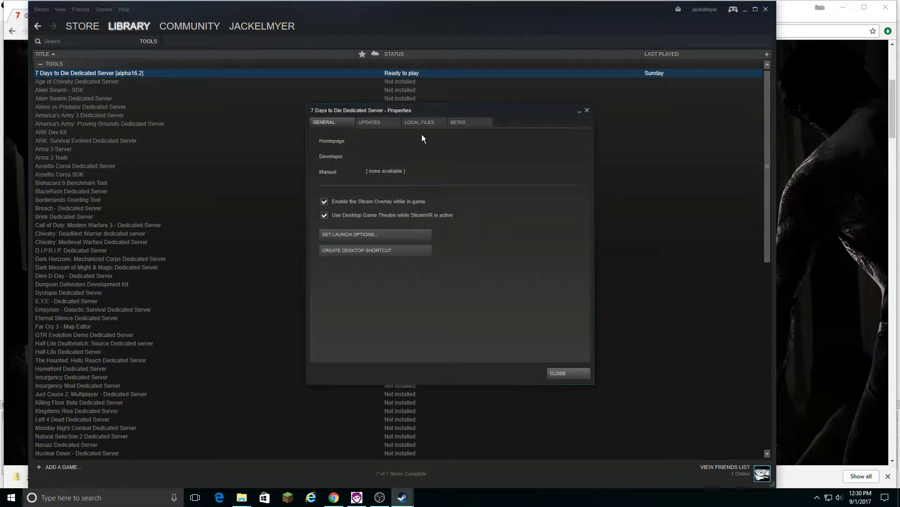
{"action": "left_click", "coordinate": [468, 124]}
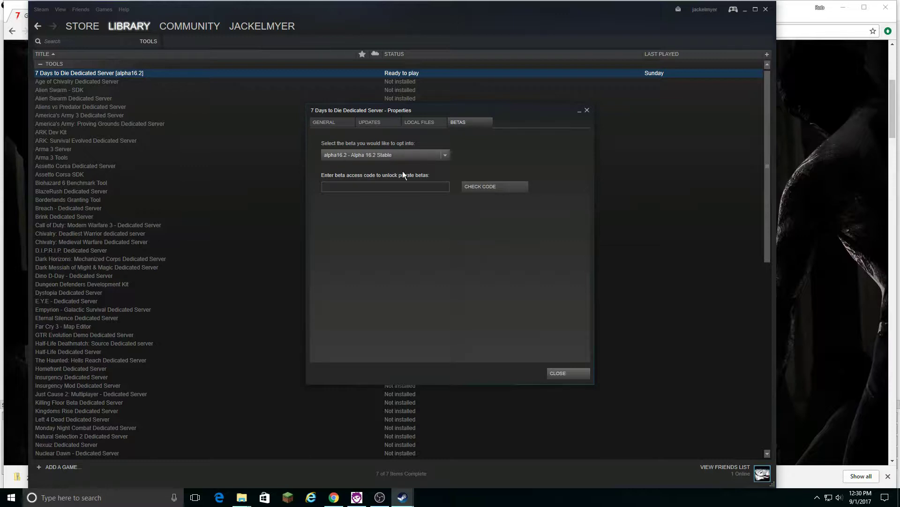
{"action": "left_click", "coordinate": [578, 373]}
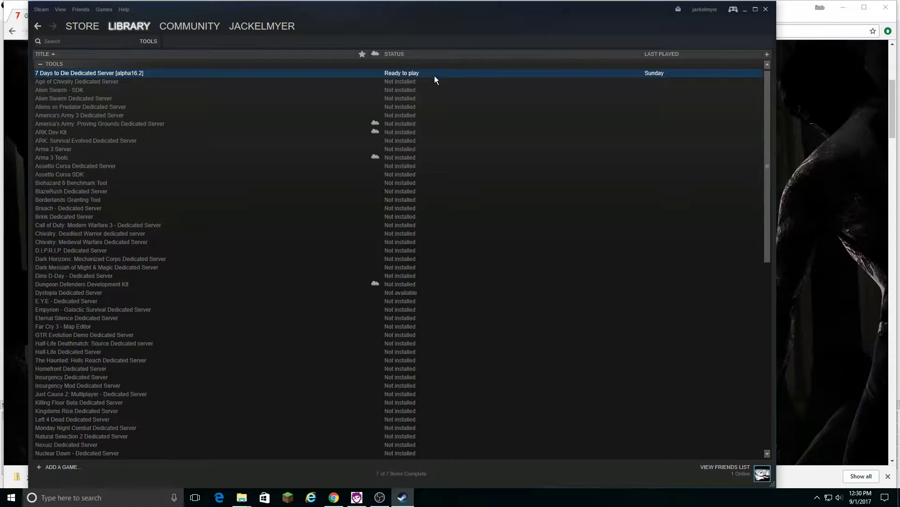
- Highlight the full 'Install a dedicated server on your computer.' line in preparation step 3
{"action": "left_click", "coordinate": [794, 7]}
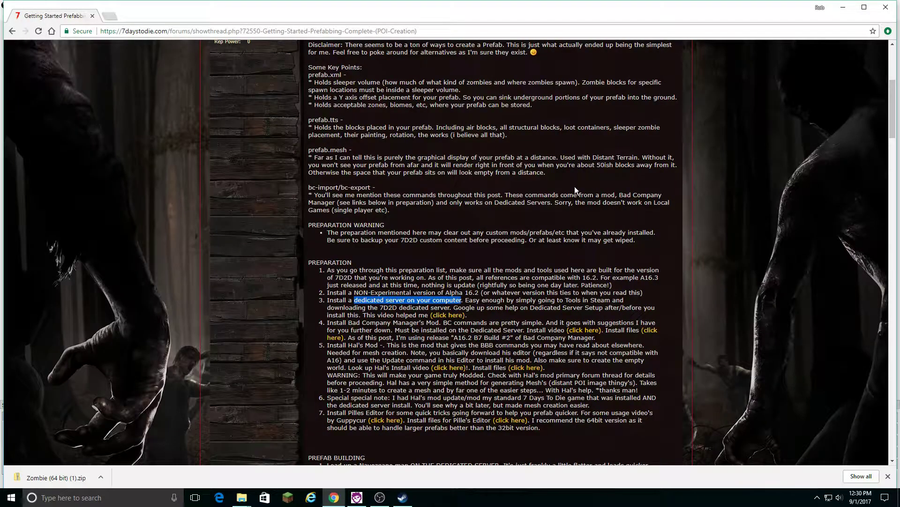
{"action": "left_click", "coordinate": [378, 307]}
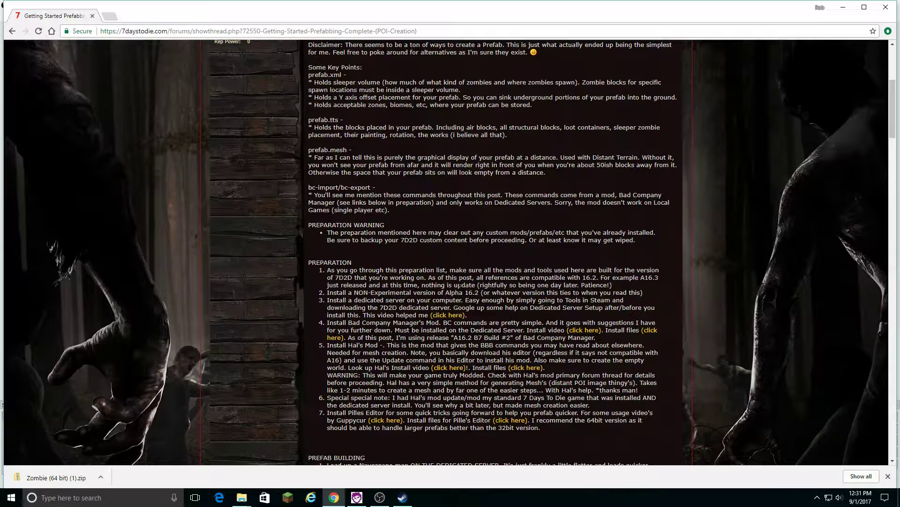
{"action": "left_click_drag", "start_coordinate": [329, 300], "coordinate": [462, 301]}
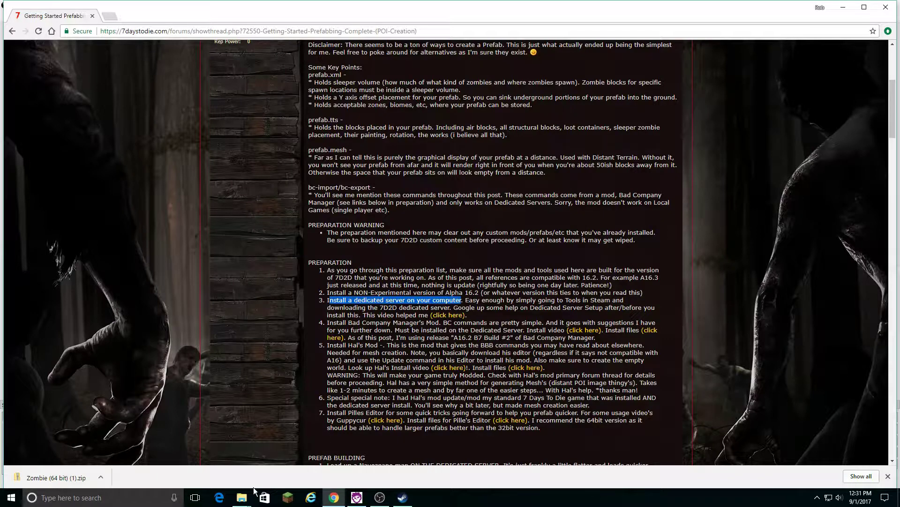
- Open the 7 Days to Die Dedicated Server folder in steamapps\common and inspect serverconfig.xml and startdedicated.bat
{"action": "mouse_move", "coordinate": [245, 499]}
{"action": "left_click", "coordinate": [334, 465]}
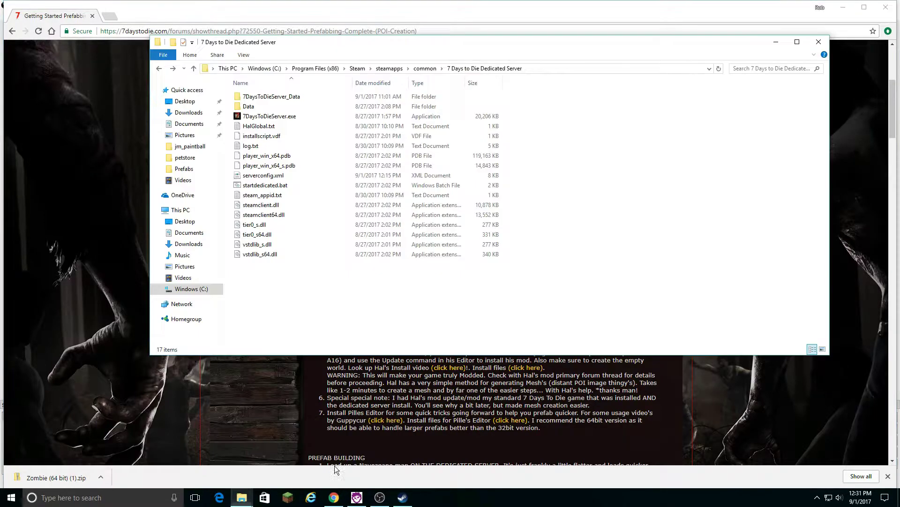
{"action": "left_click", "coordinate": [424, 69]}
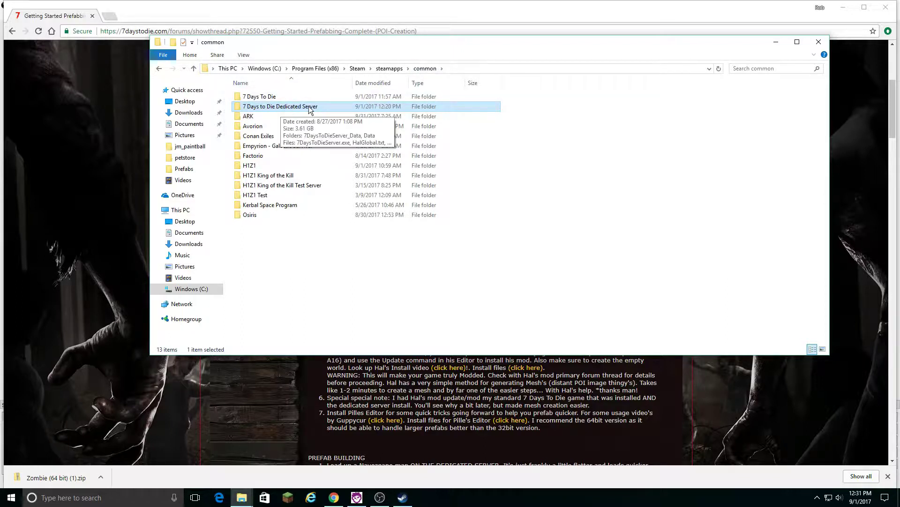
{"action": "left_click", "coordinate": [256, 98]}
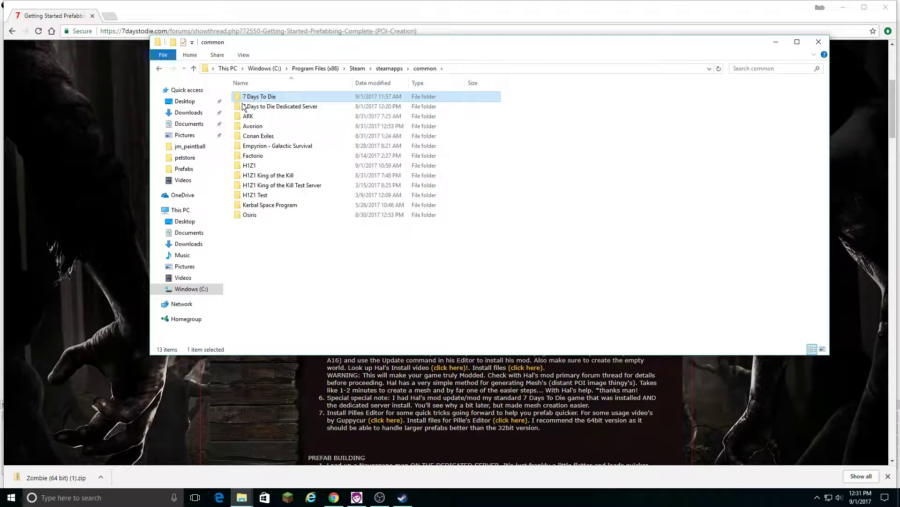
{"action": "left_click", "coordinate": [272, 107]}
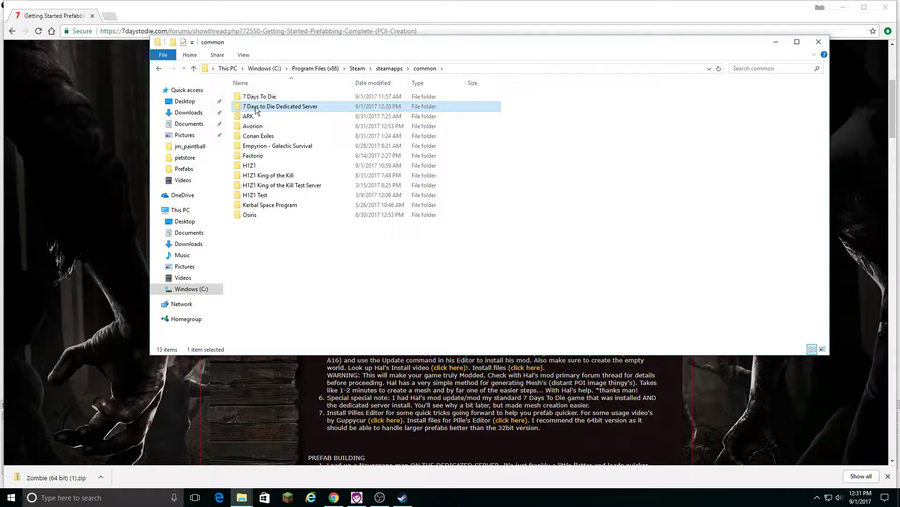
{"action": "double_click", "coordinate": [309, 107]}
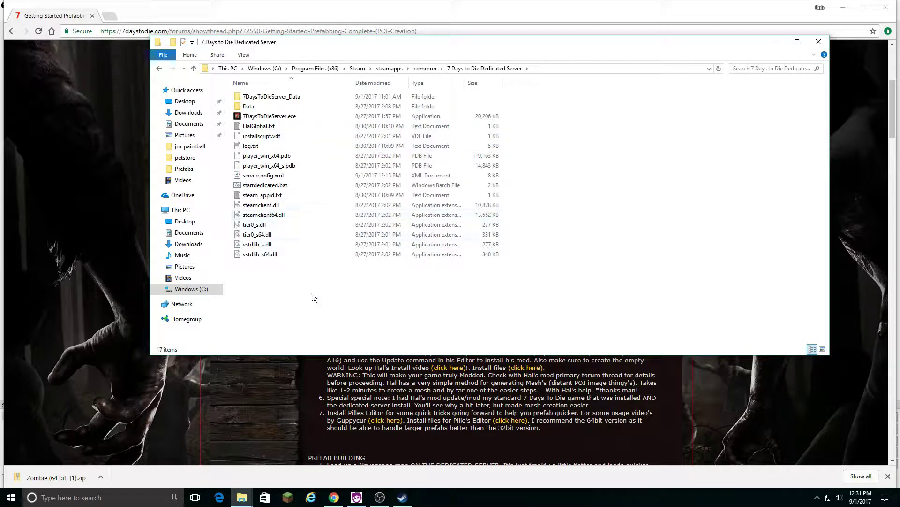
{"action": "left_click", "coordinate": [279, 177]}
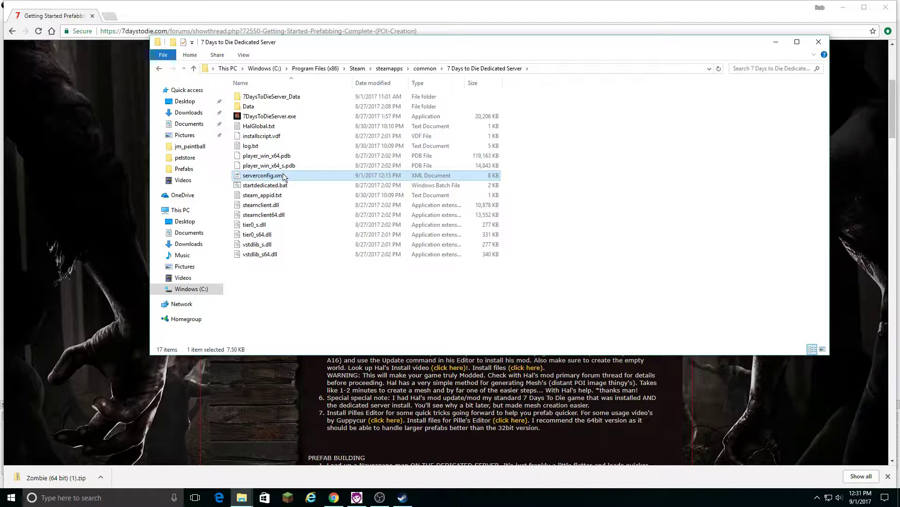
{"action": "left_click", "coordinate": [253, 187]}
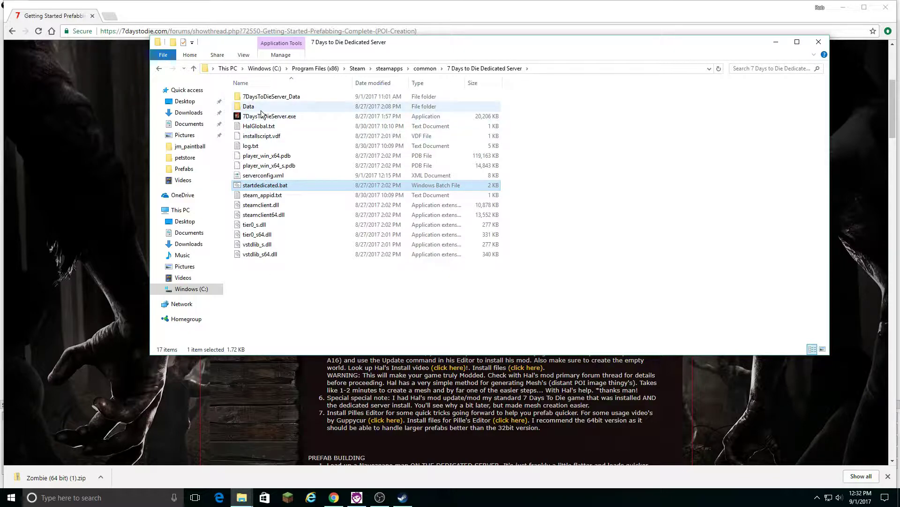
- Highlight the Bad Company Manager's Mod step in the forum guide
{"action": "left_click", "coordinate": [402, 382]}
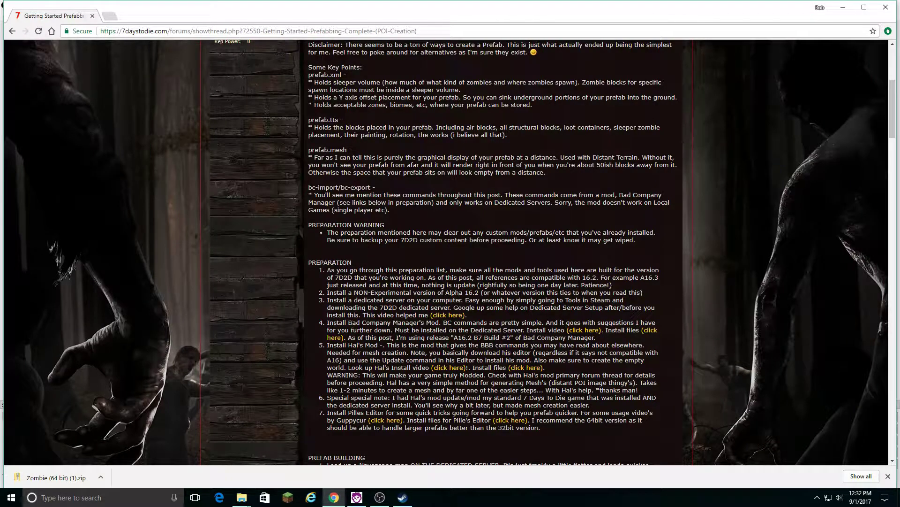
{"action": "left_click_drag", "start_coordinate": [343, 323], "coordinate": [442, 323]}
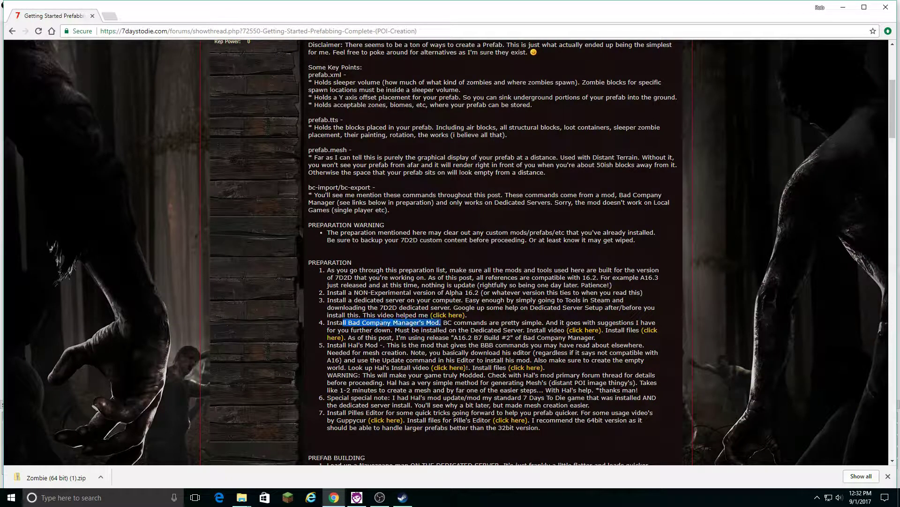
{"action": "left_click", "coordinate": [414, 329]}
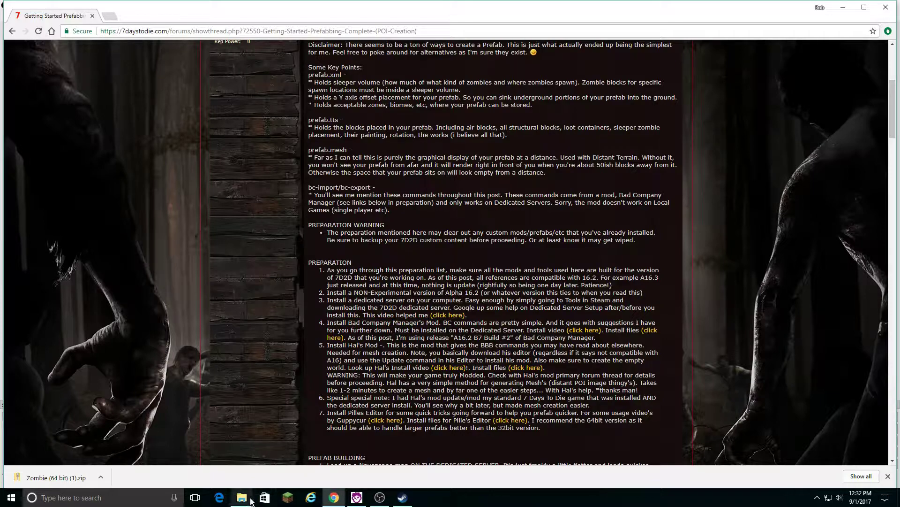
- Reopen the 7 Days to Die Dedicated Server folder from common and keep it in front
{"action": "mouse_move", "coordinate": [249, 498]}
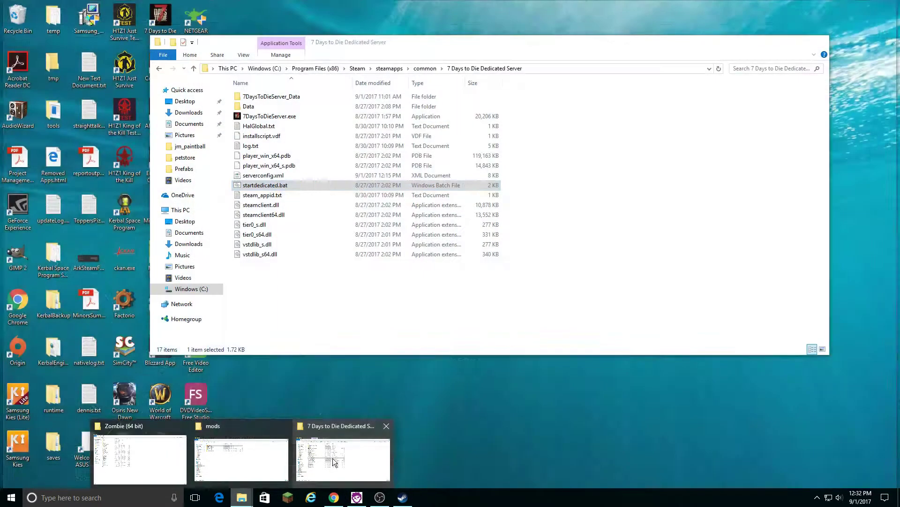
{"action": "left_click", "coordinate": [334, 462]}
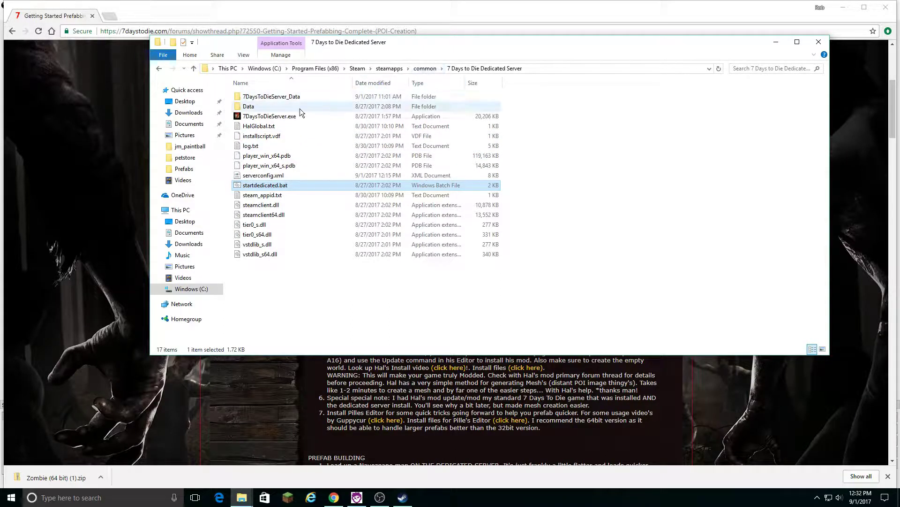
{"action": "left_click", "coordinate": [423, 69]}
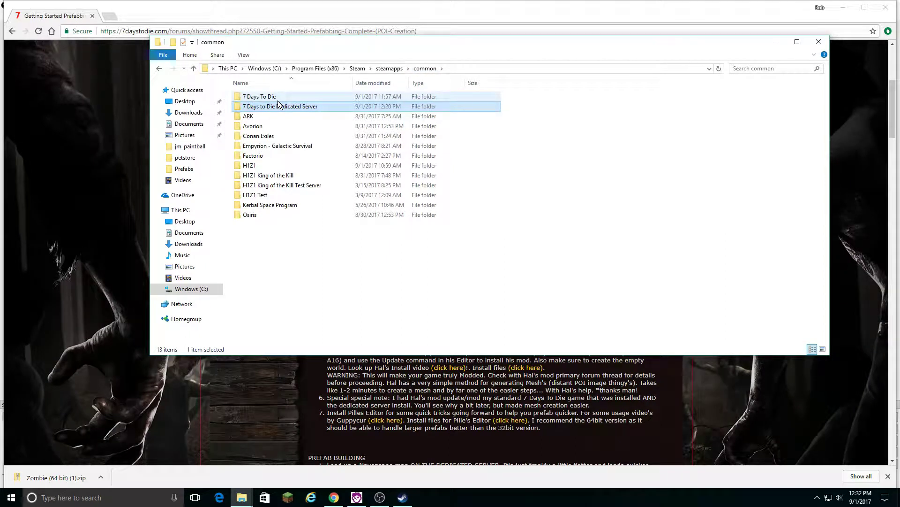
{"action": "left_click", "coordinate": [277, 101]}
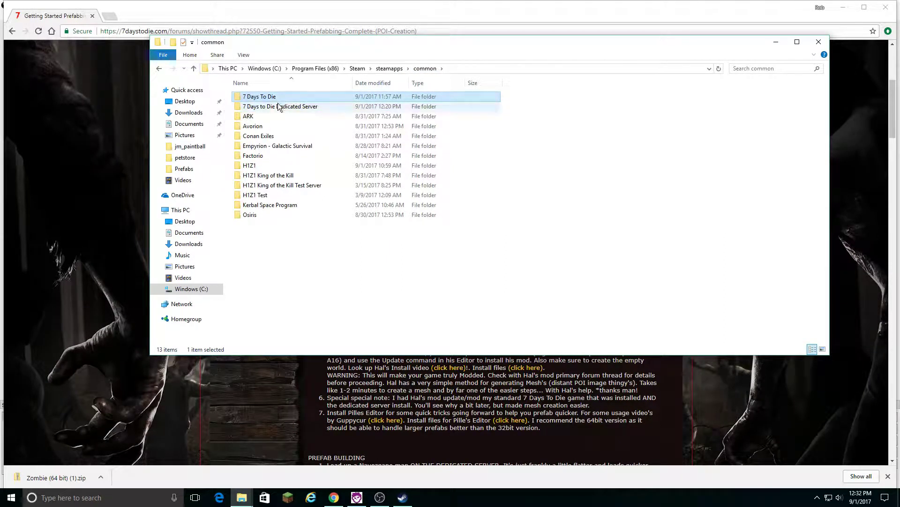
{"action": "double_click", "coordinate": [278, 106]}
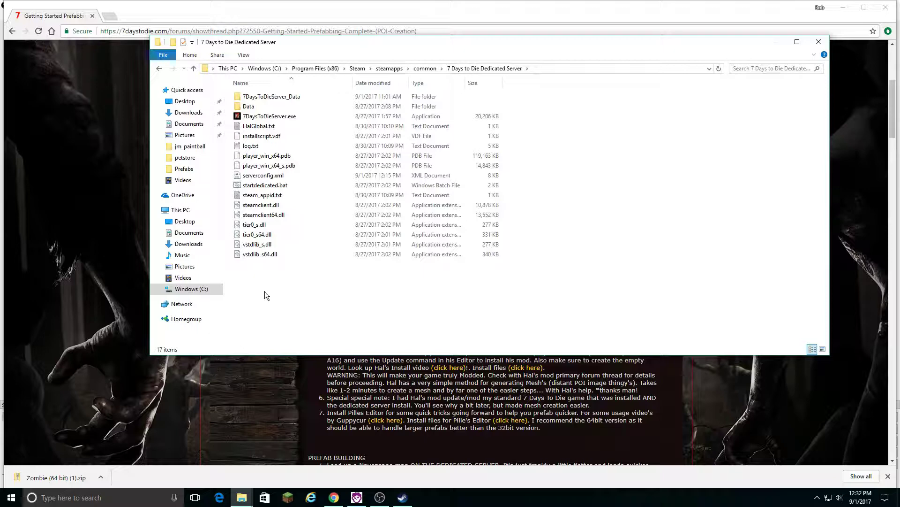
{"action": "key", "text": "alt+Tab"}
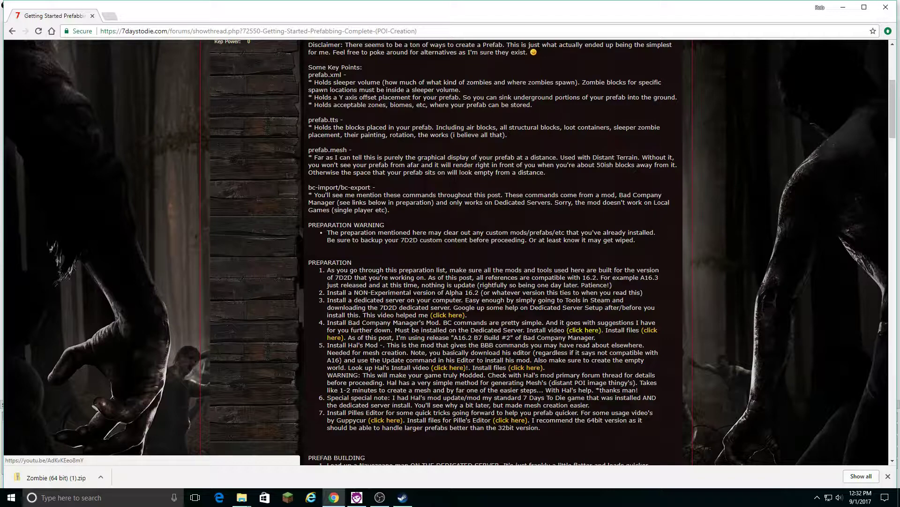
{"action": "mouse_move", "coordinate": [242, 497]}
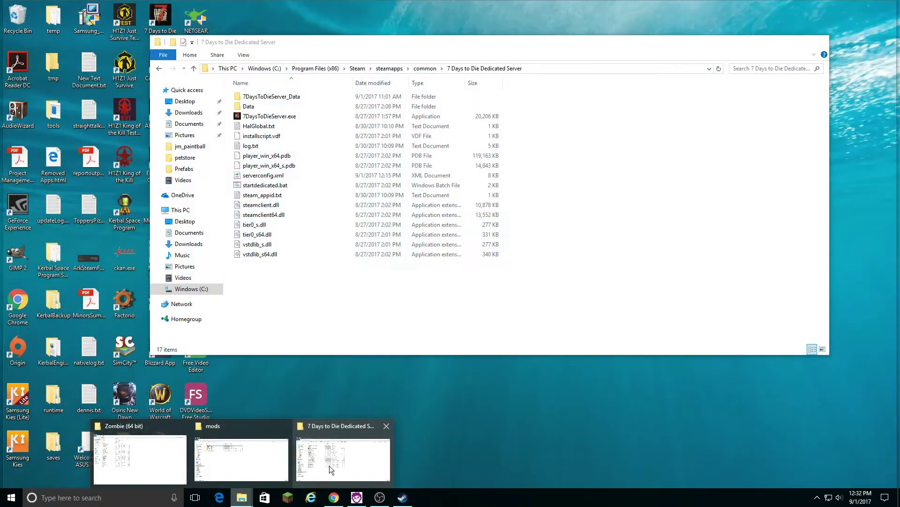
{"action": "left_click", "coordinate": [330, 465]}
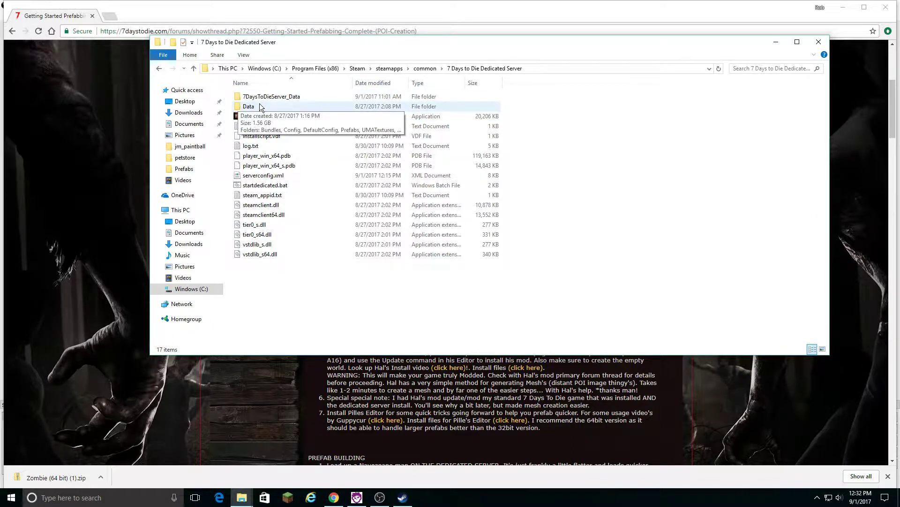
- Create a new folder named Mods in the dedicated server directory
{"action": "right_click", "coordinate": [260, 306]}
{"action": "mouse_move", "coordinate": [289, 447]}
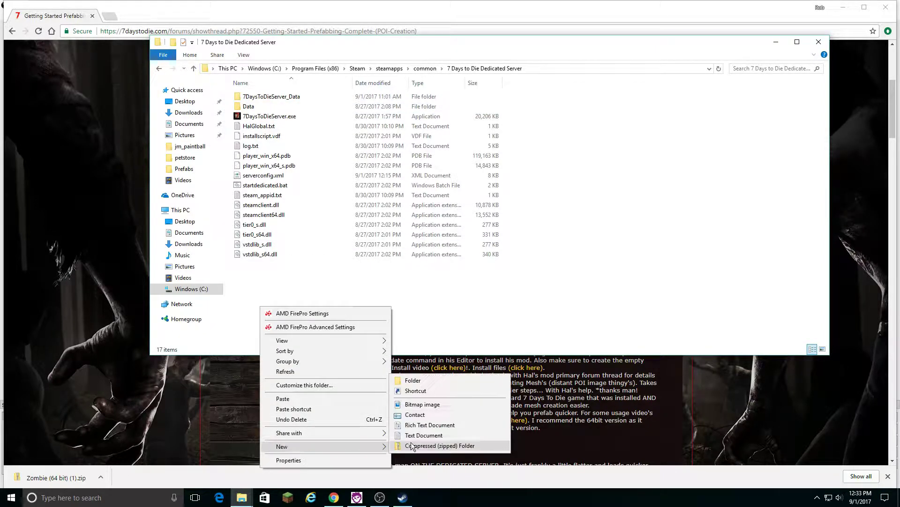
{"action": "left_click", "coordinate": [431, 381]}
{"action": "type", "text": "Mods"}
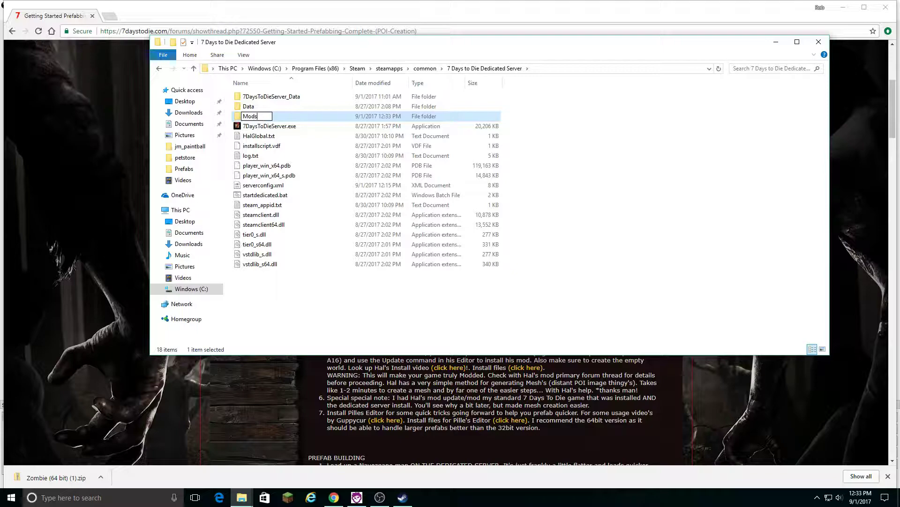
{"action": "key", "text": "Return"}
- Copy the BCManager folder from Downloads\7D2d\mods and paste it into the new Mods folder
{"action": "mouse_move", "coordinate": [241, 499]}
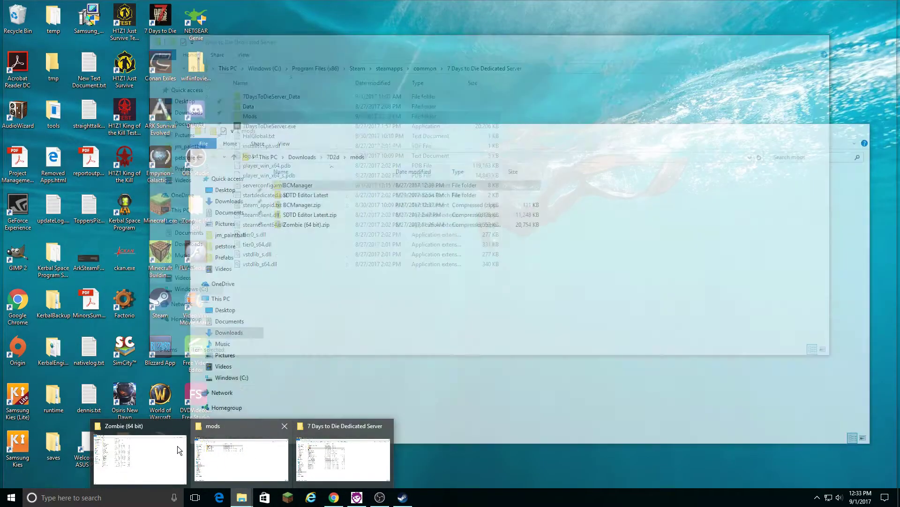
{"action": "left_click", "coordinate": [151, 452]}
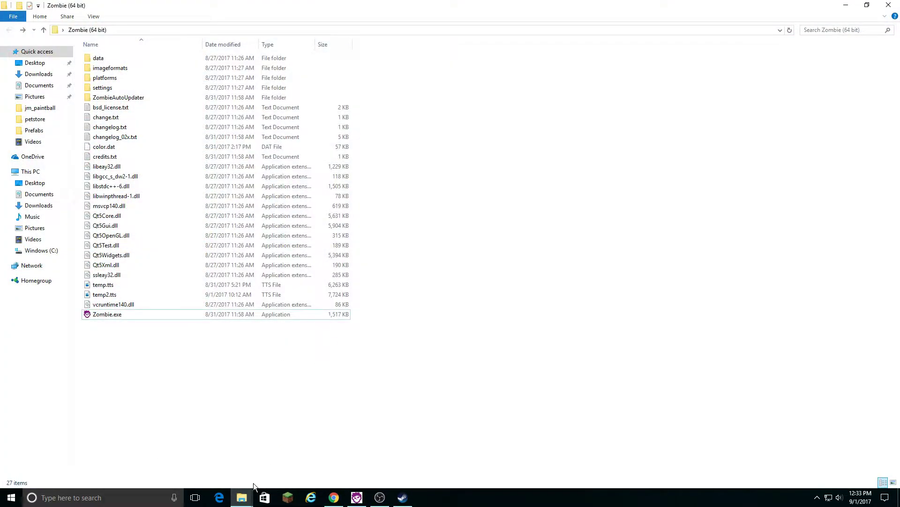
{"action": "left_click", "coordinate": [242, 475]}
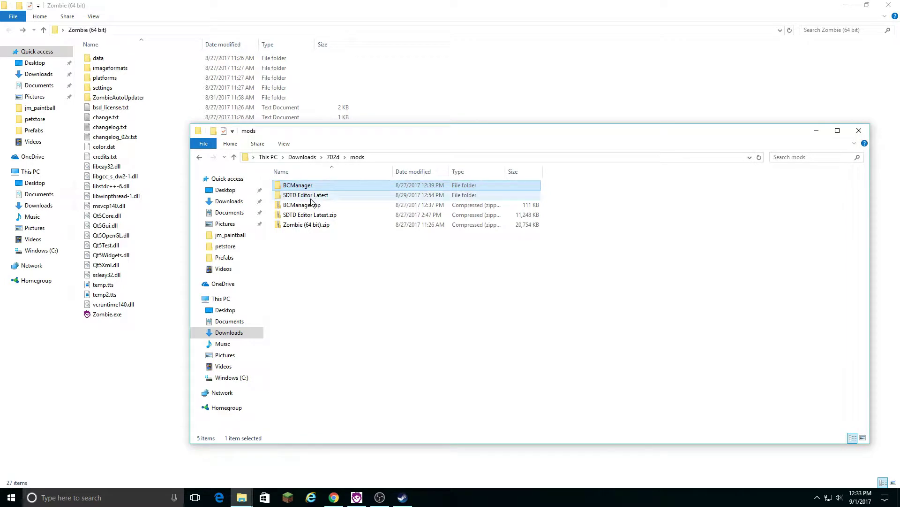
{"action": "left_click", "coordinate": [306, 225]}
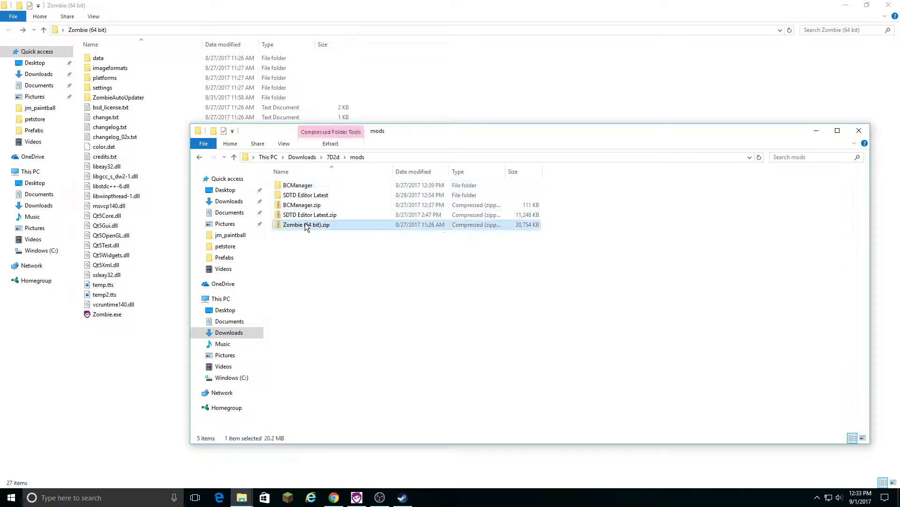
{"action": "double_click", "coordinate": [307, 185]}
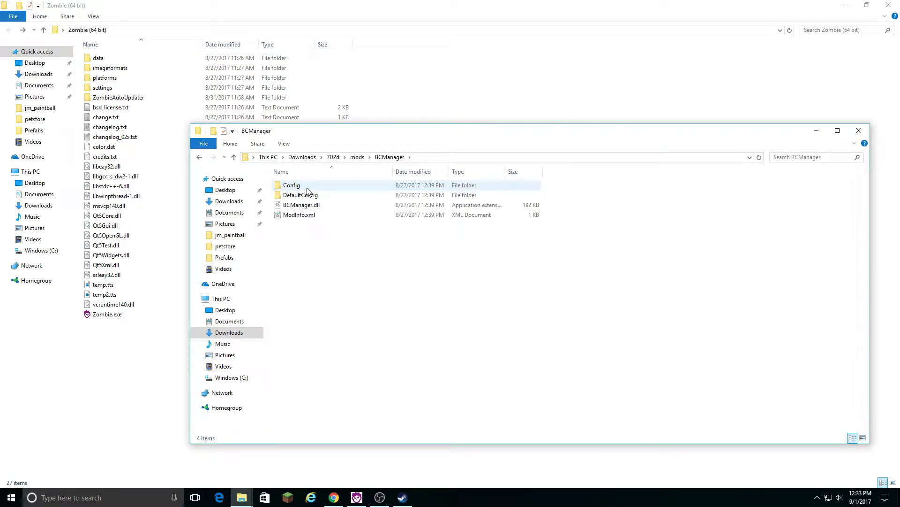
{"action": "left_click", "coordinate": [352, 158]}
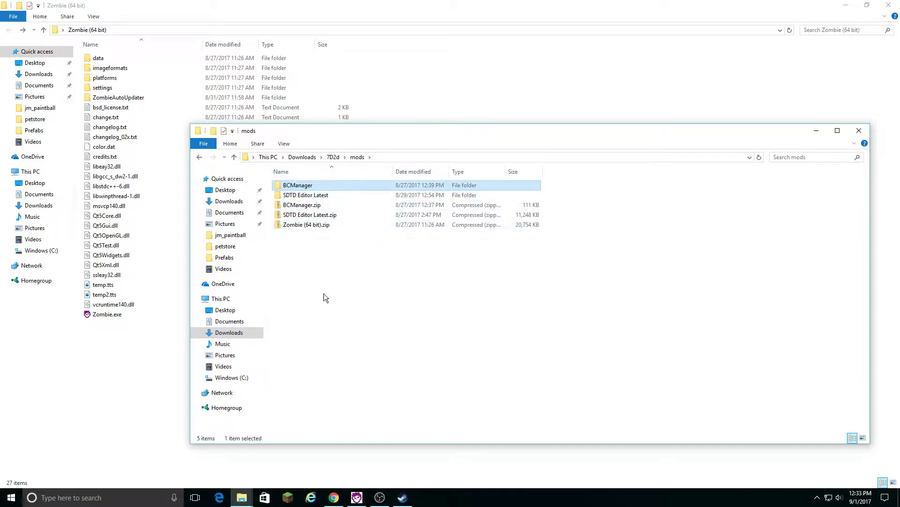
{"action": "mouse_move", "coordinate": [242, 497]}
{"action": "mouse_move", "coordinate": [261, 463]}
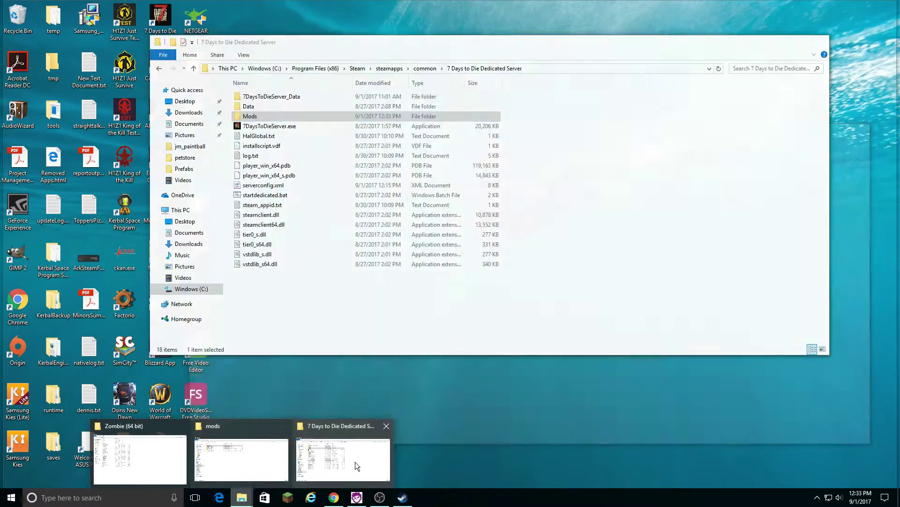
{"action": "left_click", "coordinate": [355, 462]}
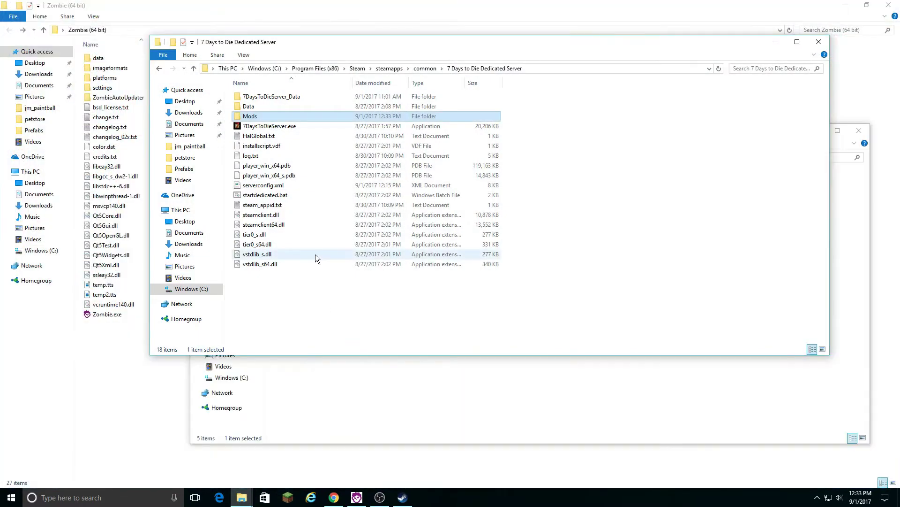
{"action": "double_click", "coordinate": [258, 115]}
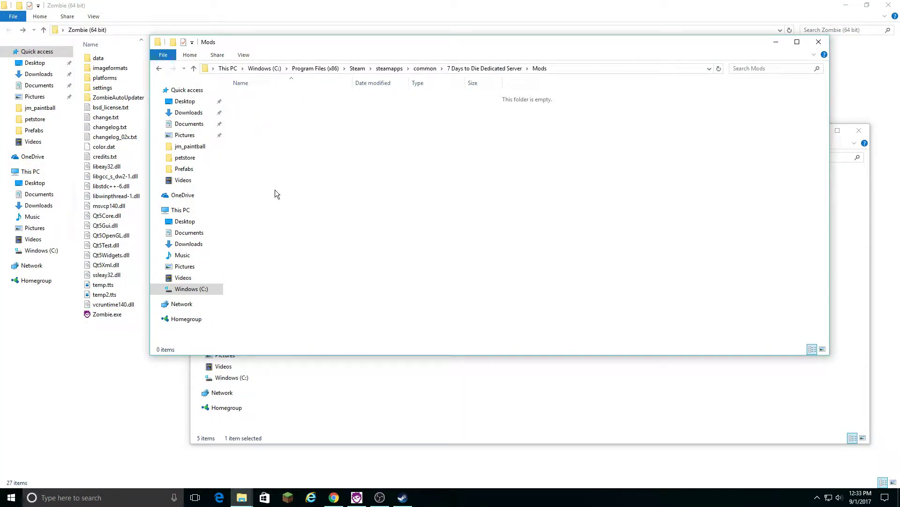
{"action": "key", "text": "ctrl+v"}
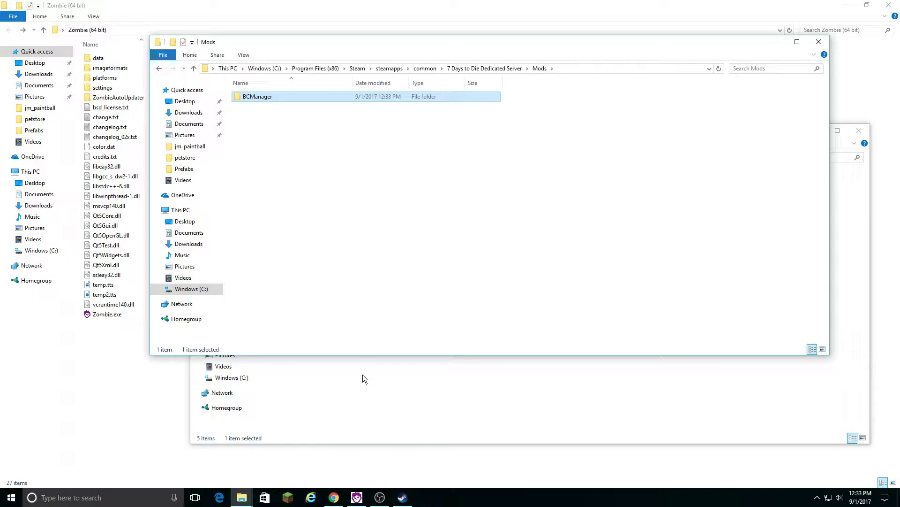
{"action": "left_click", "coordinate": [376, 227]}
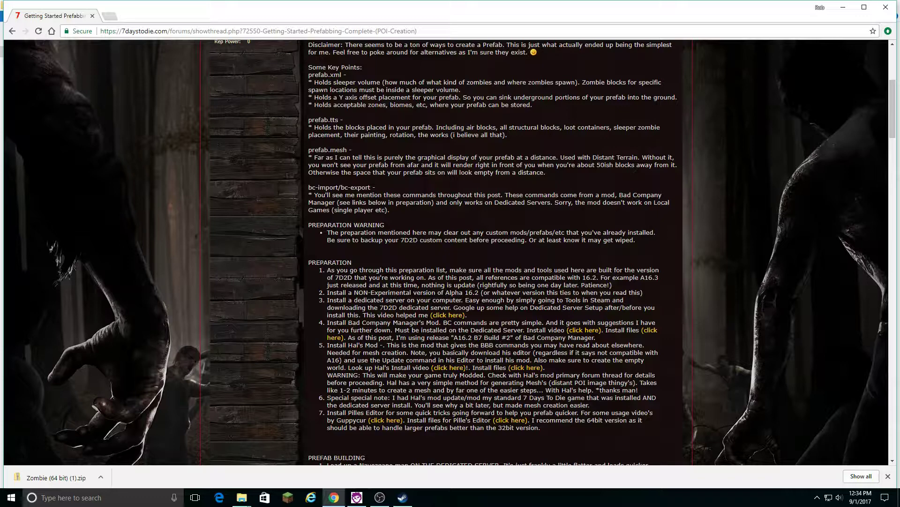
- Highlight the Hal's Mod install step and its note that it supplies the BBB commands
{"action": "left_click_drag", "start_coordinate": [344, 323], "coordinate": [441, 322]}
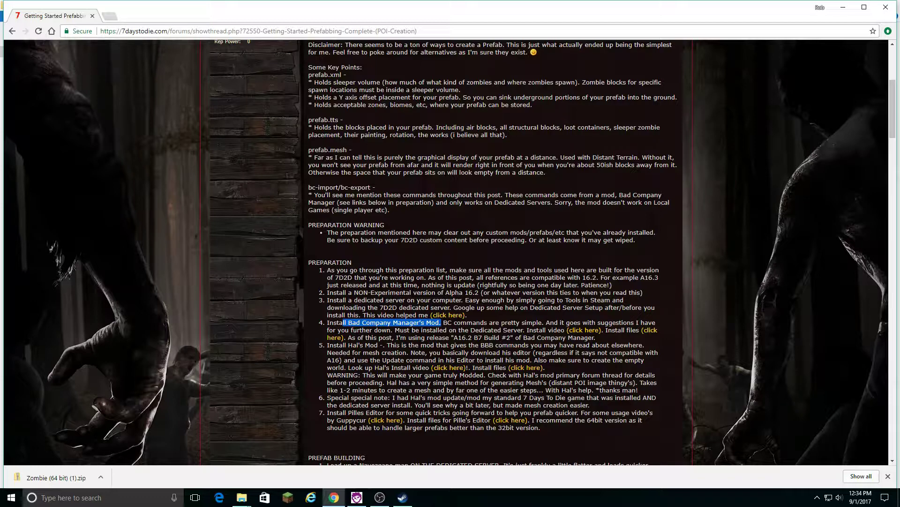
{"action": "left_click_drag", "start_coordinate": [334, 344], "coordinate": [383, 344]}
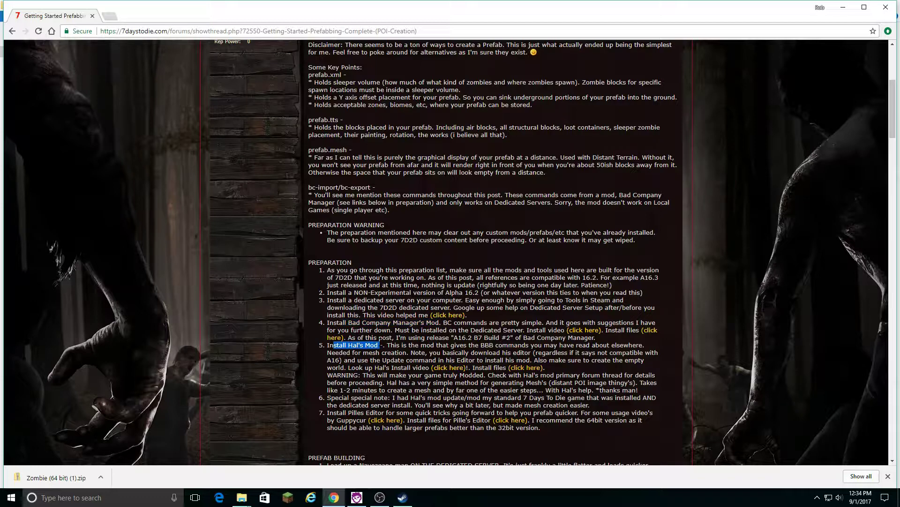
{"action": "left_click", "coordinate": [372, 352]}
{"action": "mouse_move", "coordinate": [343, 345]}
{"action": "left_mouse_down"}
{"action": "mouse_move", "coordinate": [431, 337]}
{"action": "mouse_move", "coordinate": [516, 367]}
{"action": "mouse_move", "coordinate": [480, 345]}
{"action": "mouse_move", "coordinate": [499, 346]}
{"action": "left_mouse_up"}
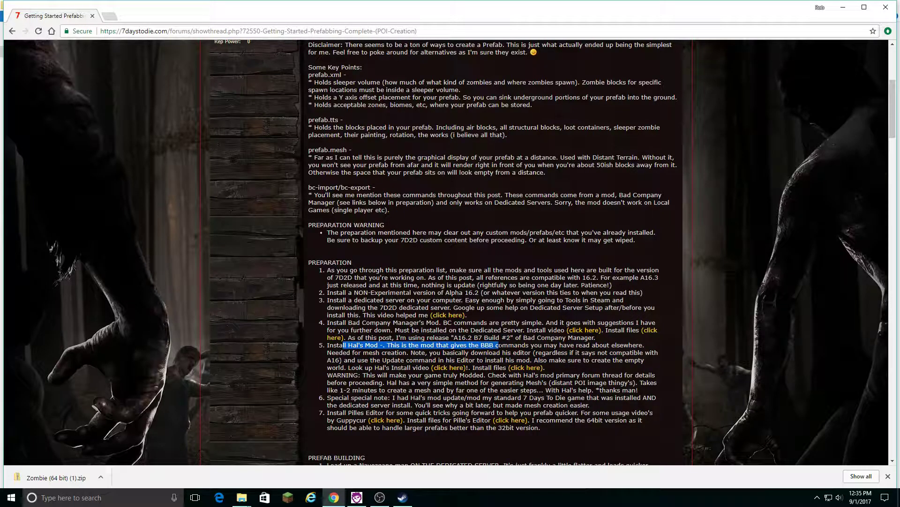
{"action": "left_click", "coordinate": [488, 346]}
{"action": "double_click", "coordinate": [488, 346]}
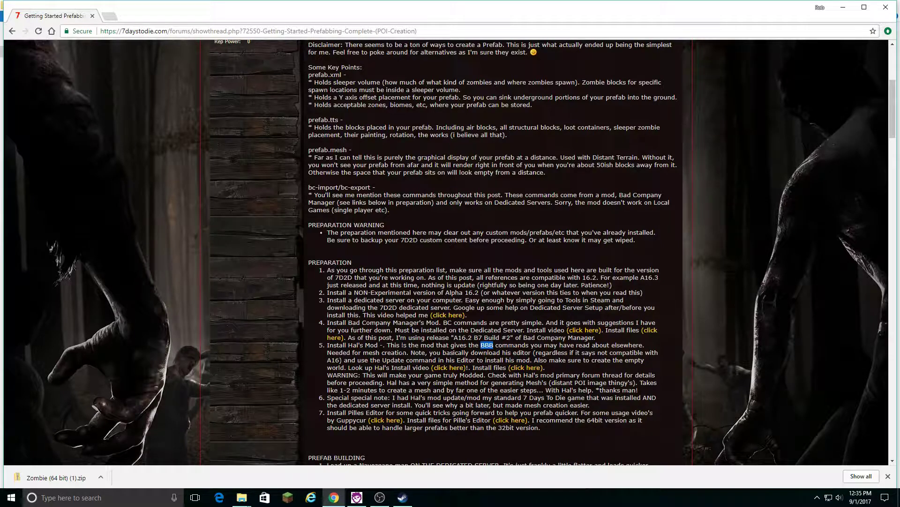
- Run SDTDEditor.EXE from SDTD Editor Latest, apply Manual Update, and allow overwriting AssemblyCSharp.dll
{"action": "mouse_move", "coordinate": [242, 497]}
{"action": "left_click", "coordinate": [232, 459]}
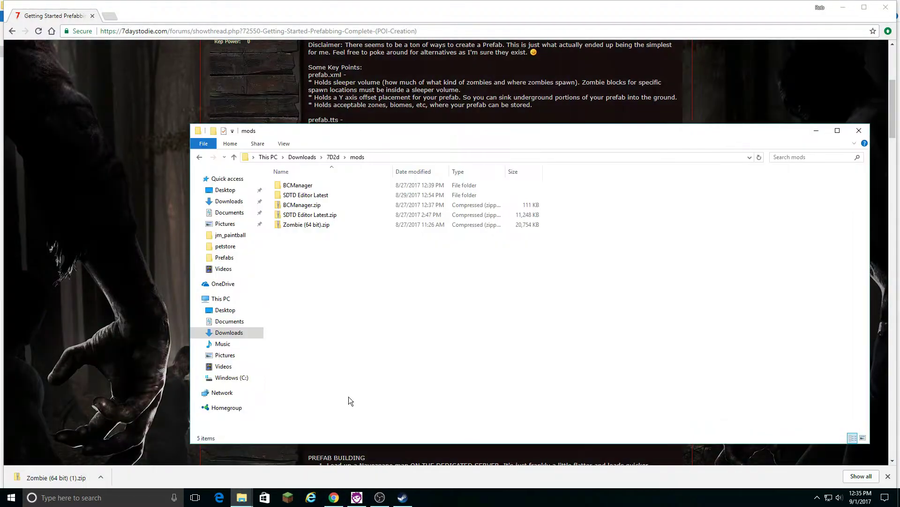
{"action": "double_click", "coordinate": [319, 196]}
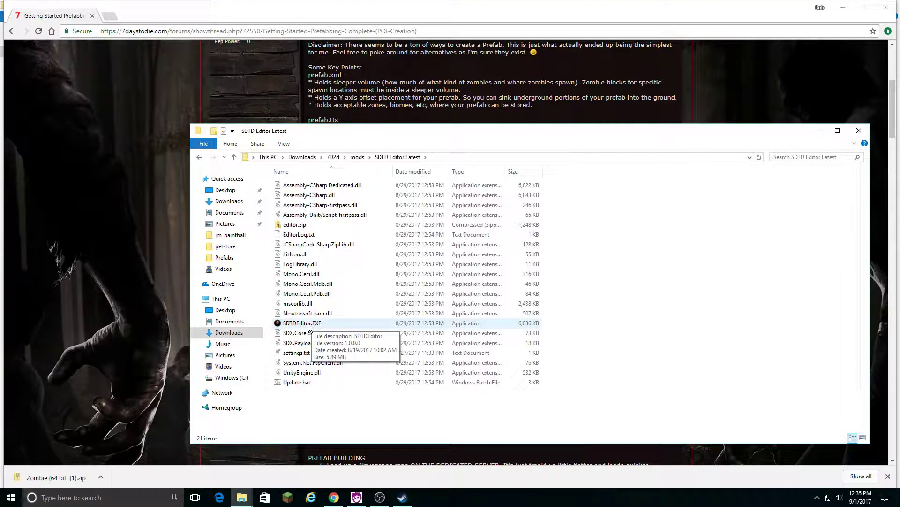
{"action": "double_click", "coordinate": [309, 326]}
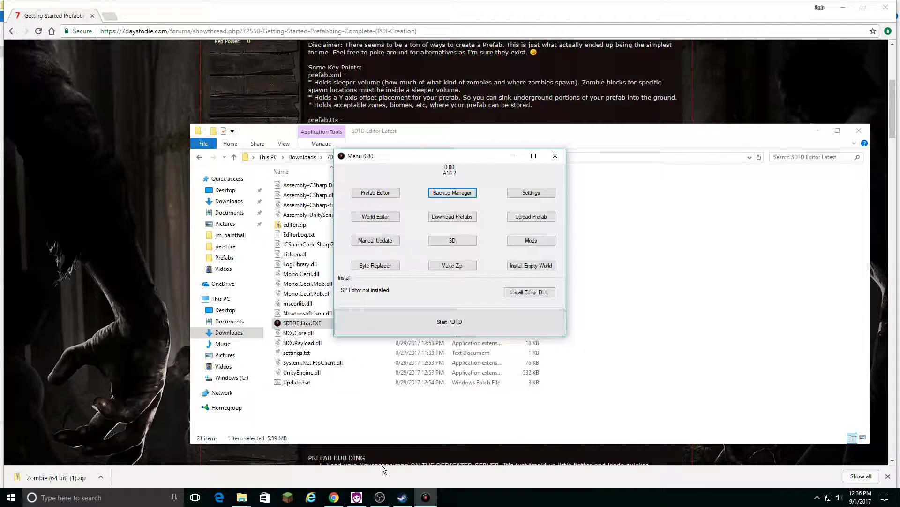
{"action": "left_click", "coordinate": [395, 244]}
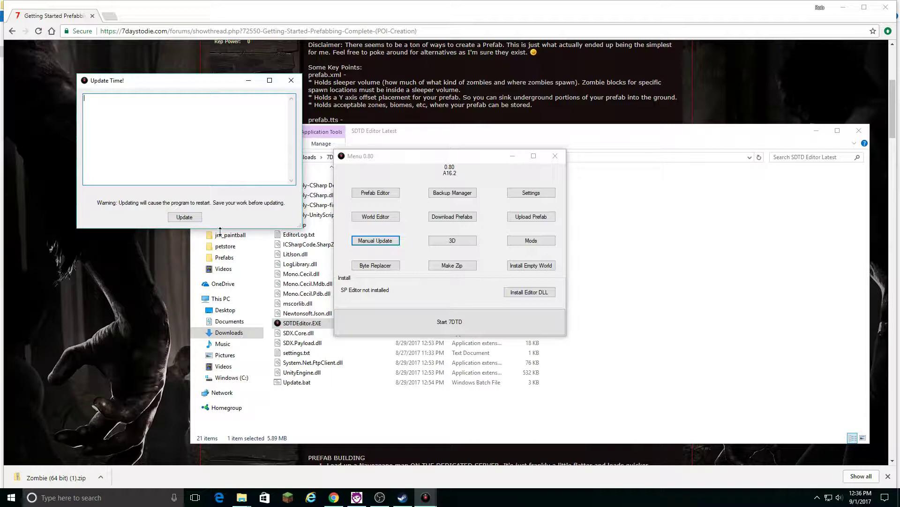
{"action": "left_click", "coordinate": [197, 220]}
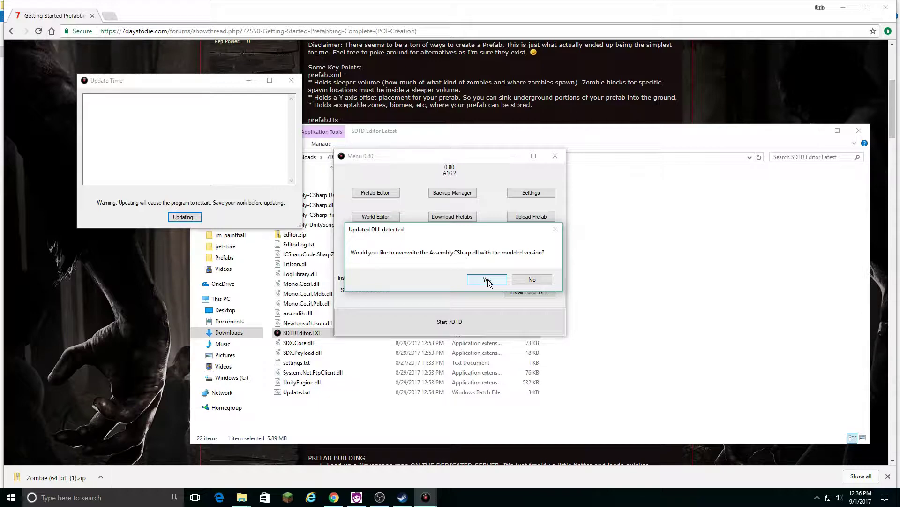
{"action": "left_click", "coordinate": [488, 280]}
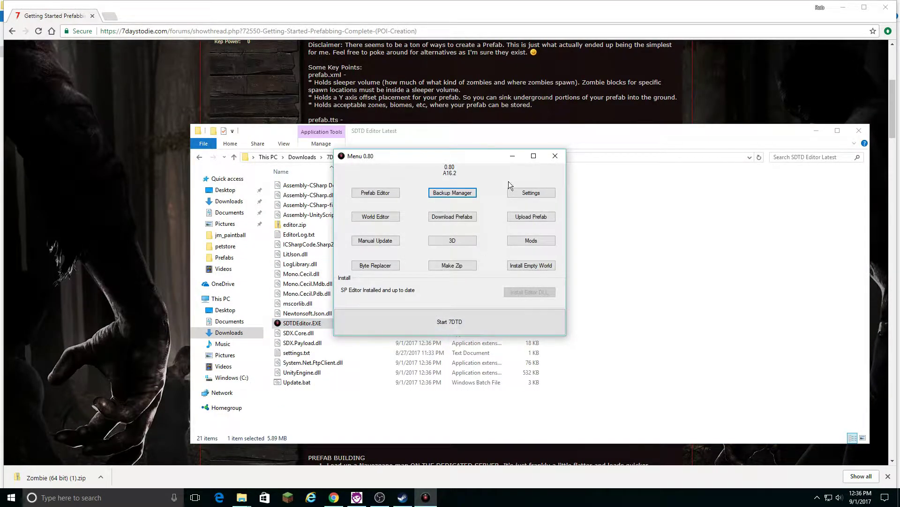
- Close the SDTD Editor menu and return to the guide's preparation item 6 note on Hal's mod
{"action": "left_click", "coordinate": [559, 157]}
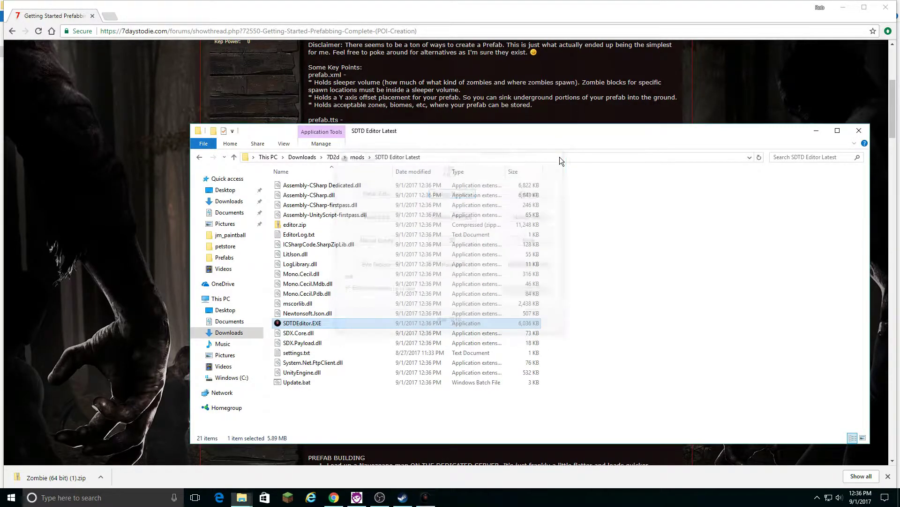
{"action": "left_click", "coordinate": [592, 108]}
{"action": "scroll", "coordinate": [443, 198], "scroll_direction": "down", "scroll_amount": 1}
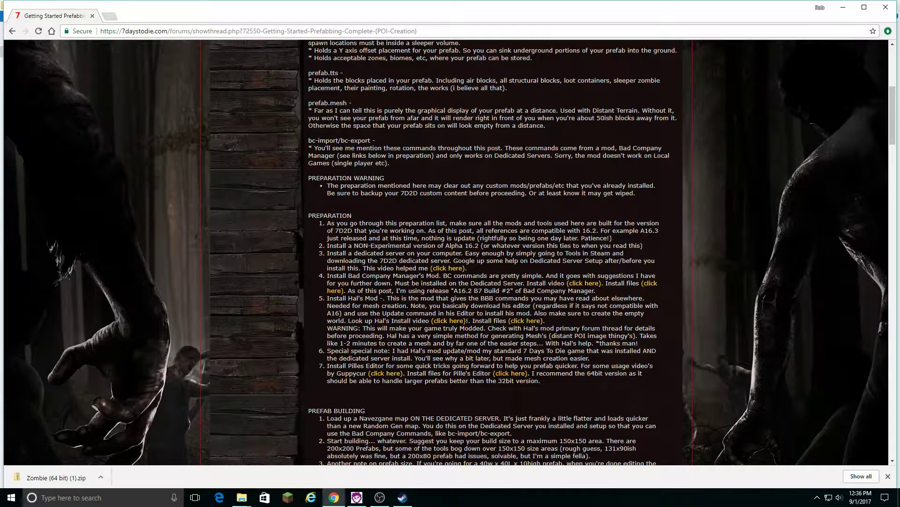
{"action": "mouse_move", "coordinate": [344, 351]}
{"action": "left_mouse_down"}
{"action": "mouse_move", "coordinate": [502, 343]}
{"action": "mouse_move", "coordinate": [556, 352]}
{"action": "left_mouse_up"}
{"action": "left_click", "coordinate": [556, 352]}
{"action": "scroll", "coordinate": [492, 254], "scroll_direction": "down", "scroll_amount": 1}
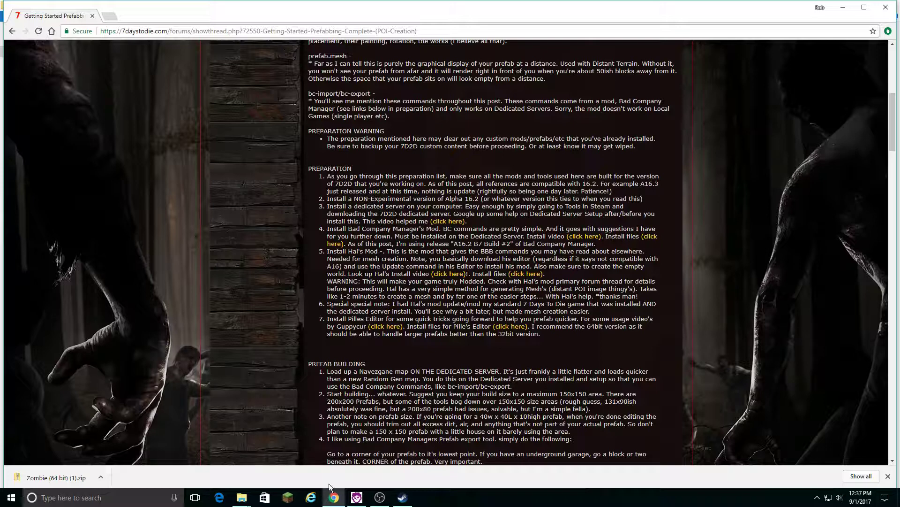
- Launch Pille's Zombie prefab editor from the Zombie (64 bit) folder
{"action": "mouse_move", "coordinate": [242, 497]}
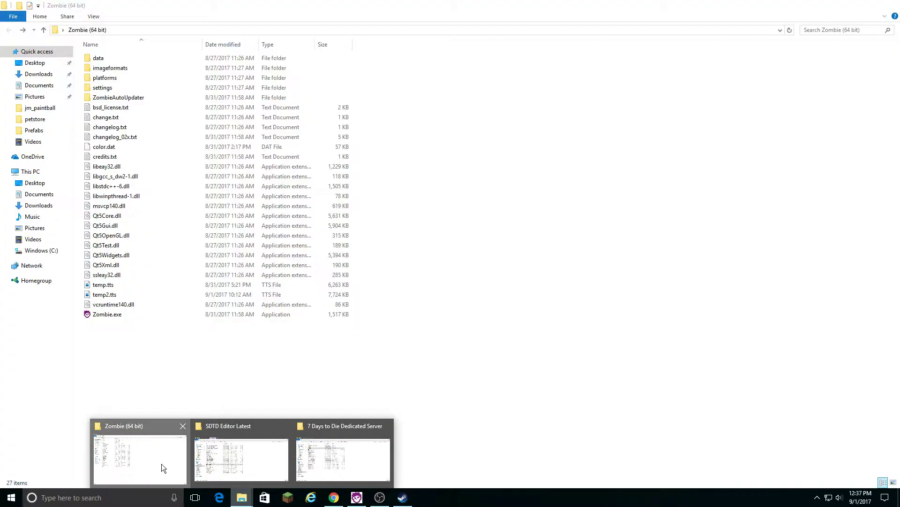
{"action": "left_click", "coordinate": [161, 463]}
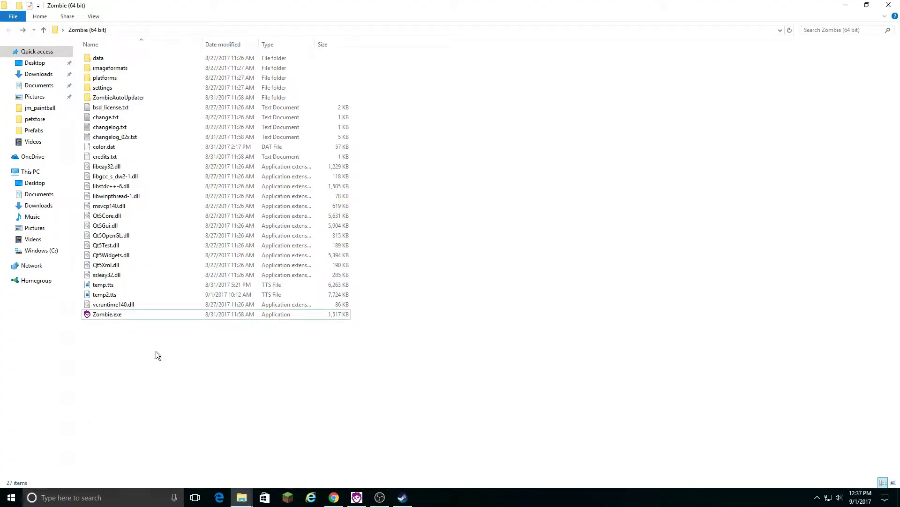
{"action": "double_click", "coordinate": [114, 315]}
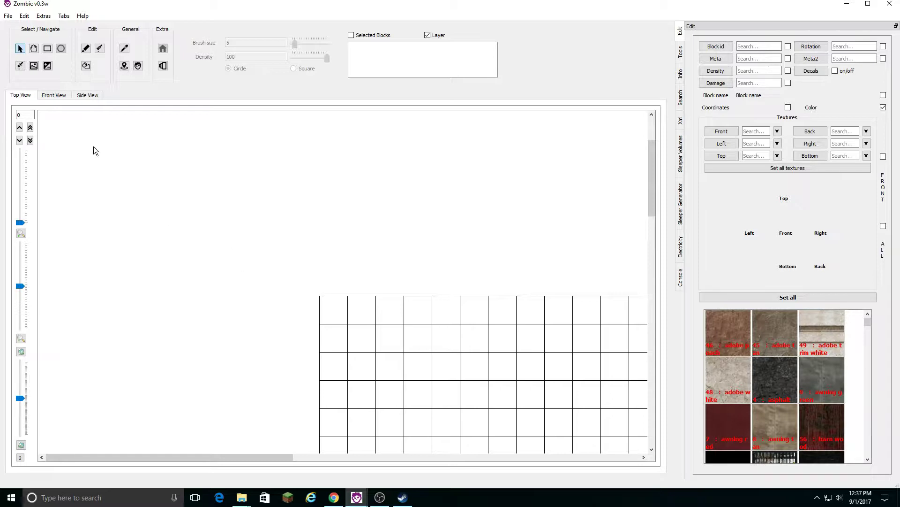
- Load jm_paintball.tts from Downloads > 7D2d > prefabs > jm_paintball
{"action": "left_click", "coordinate": [8, 15]}
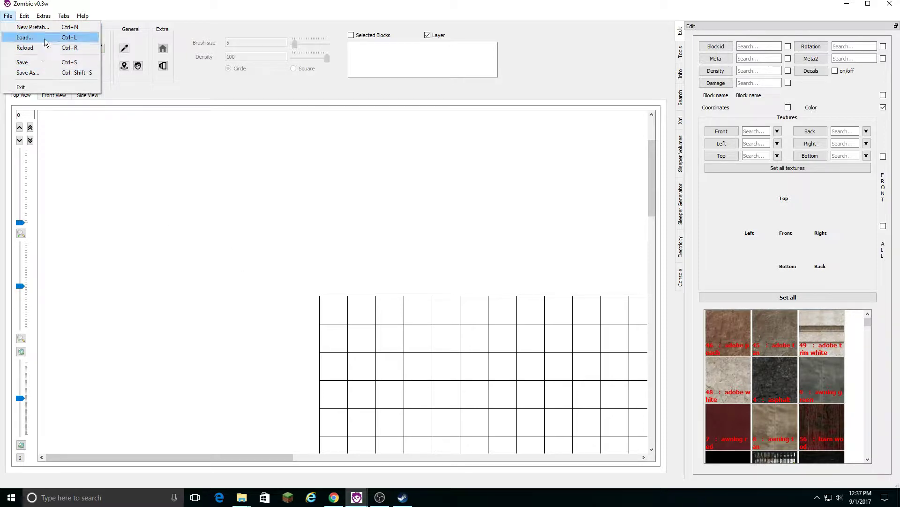
{"action": "left_click", "coordinate": [24, 37]}
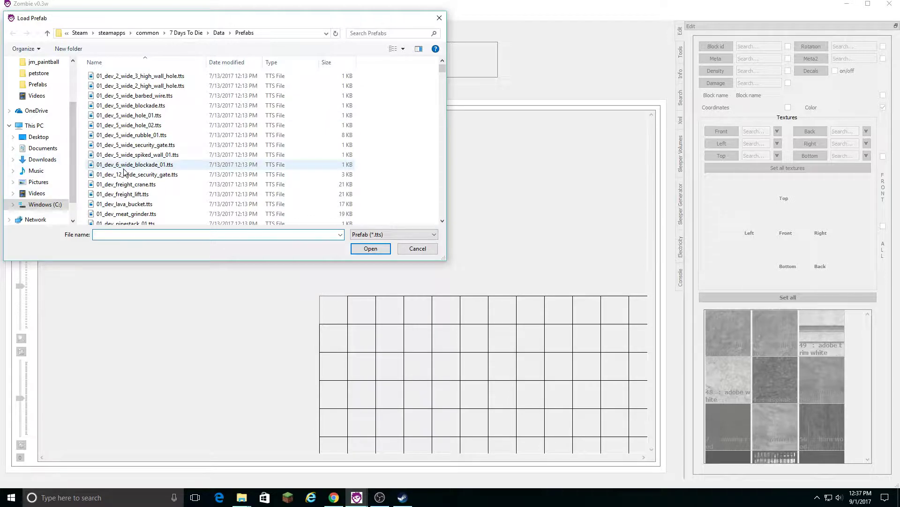
{"action": "left_click", "coordinate": [36, 160]}
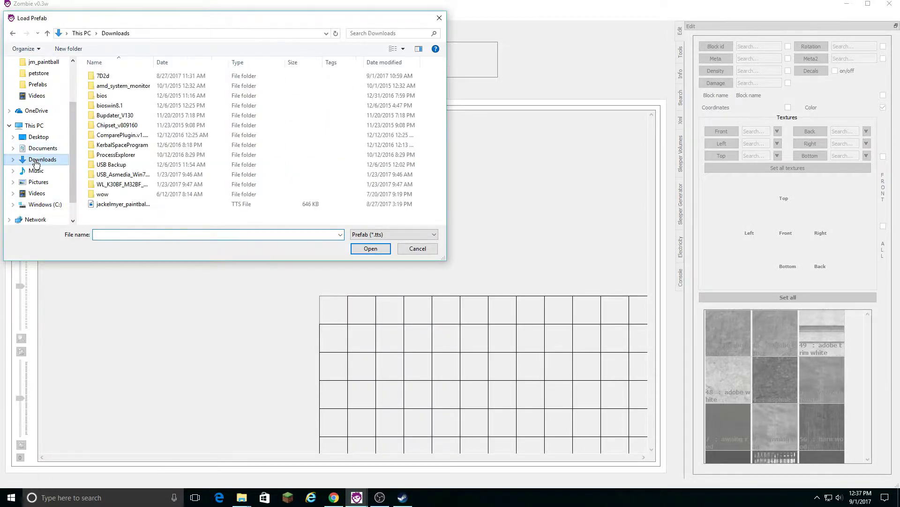
{"action": "double_click", "coordinate": [120, 79]}
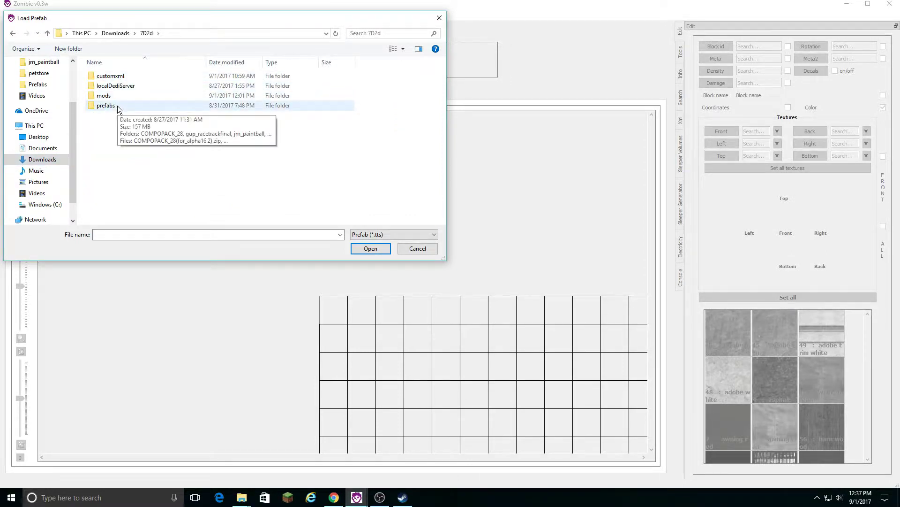
{"action": "double_click", "coordinate": [118, 106]}
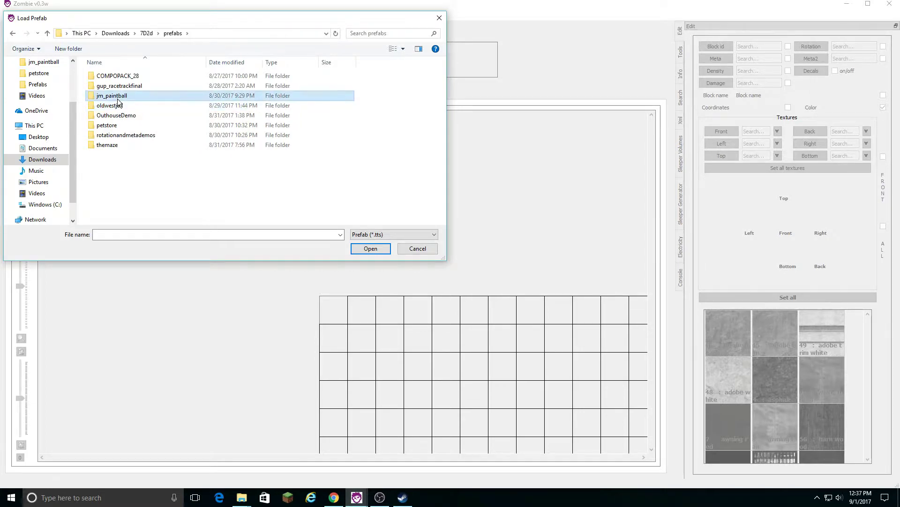
{"action": "double_click", "coordinate": [118, 99]}
{"action": "double_click", "coordinate": [118, 87]}
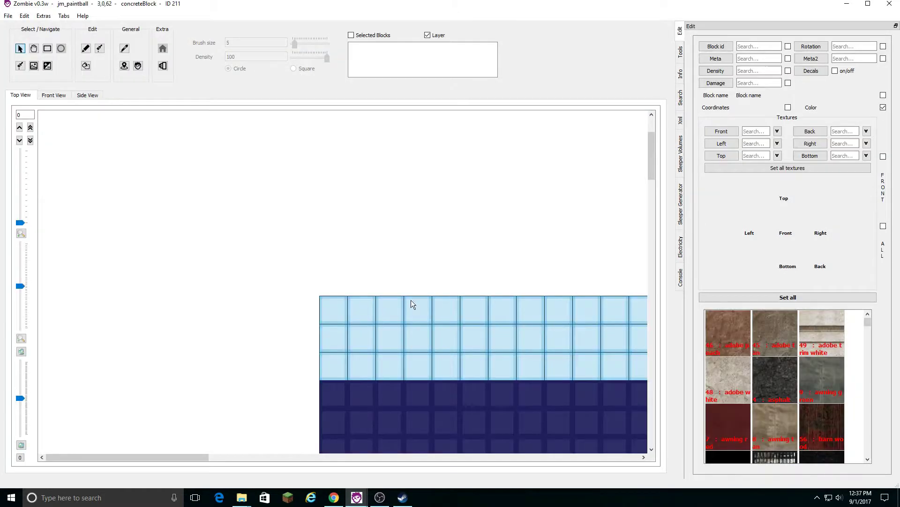
- Zoom out to view the prefab's layer 1 blocks, then close the editor
{"action": "left_click_drag", "start_coordinate": [21, 289], "coordinate": [20, 304]}
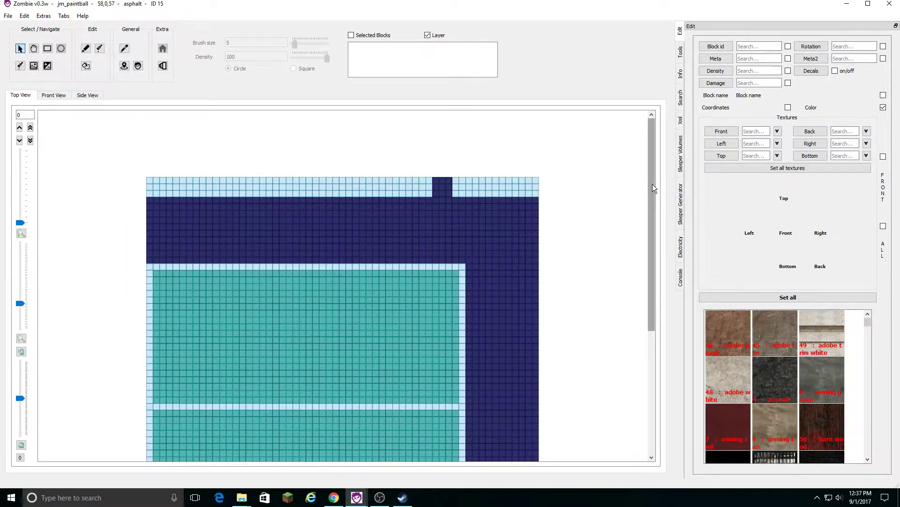
{"action": "scroll", "coordinate": [652, 201], "scroll_direction": "down", "scroll_amount": 5}
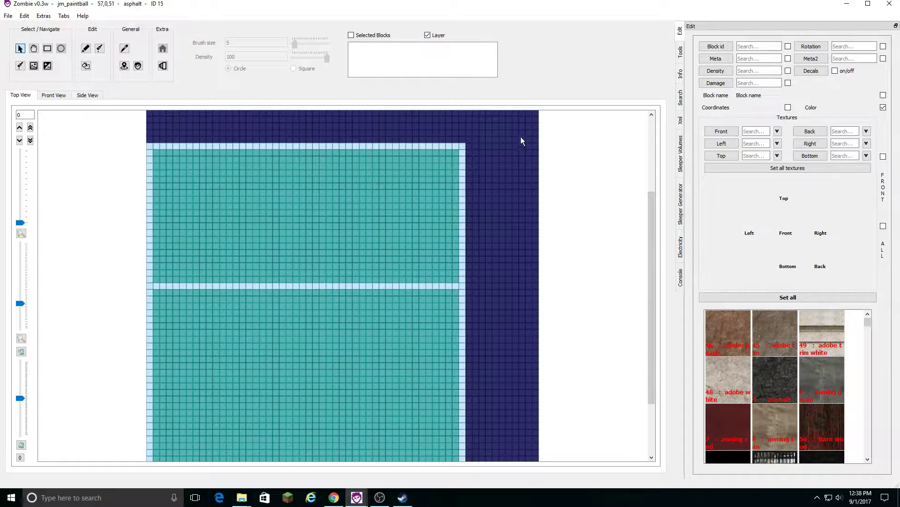
{"action": "left_click", "coordinate": [19, 128]}
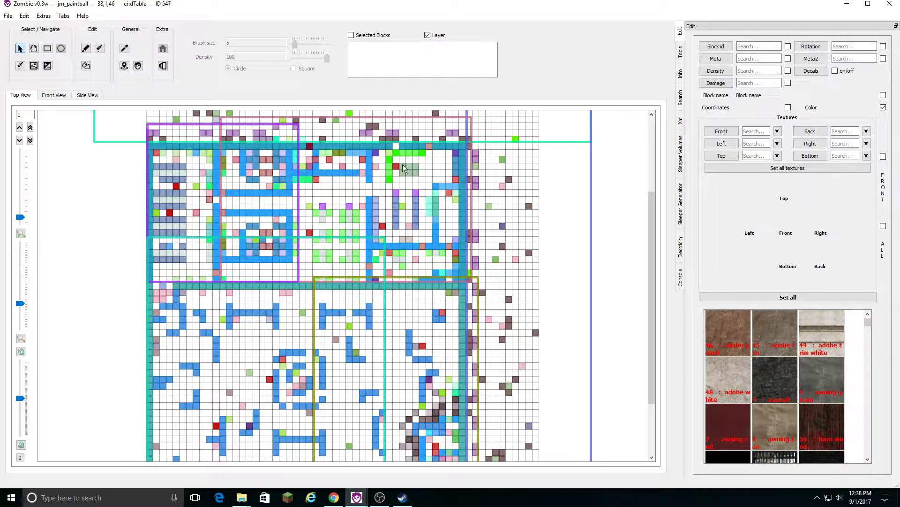
{"action": "left_click", "coordinate": [893, 9]}
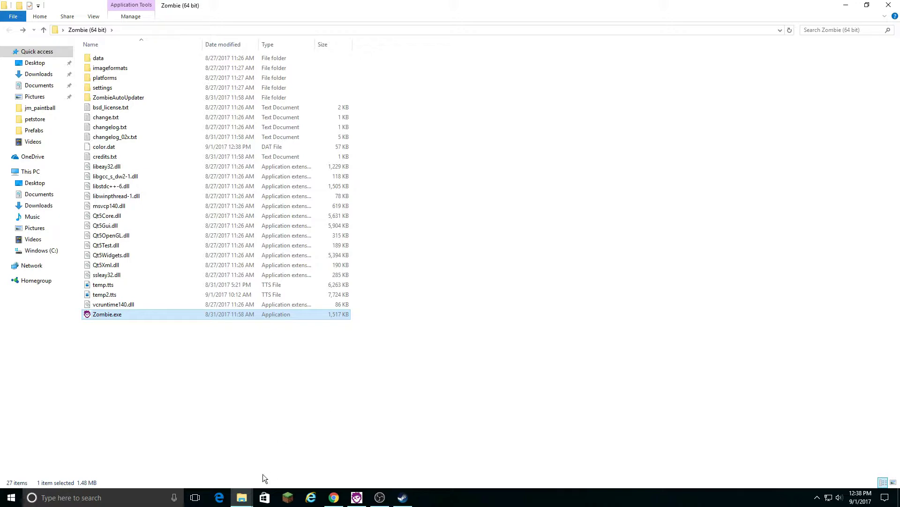
- Bring the Chrome prefabbing guide back to the front from the taskbar
{"action": "left_click", "coordinate": [242, 497]}
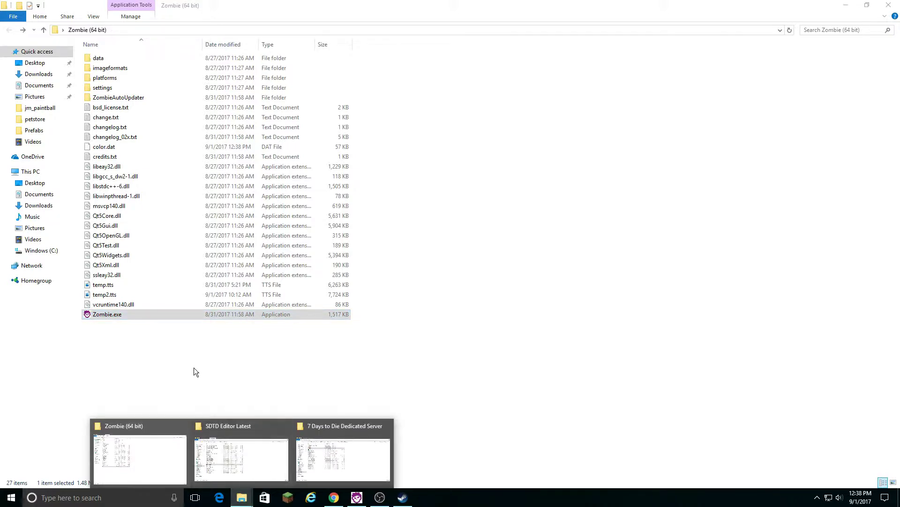
{"action": "mouse_move", "coordinate": [341, 467]}
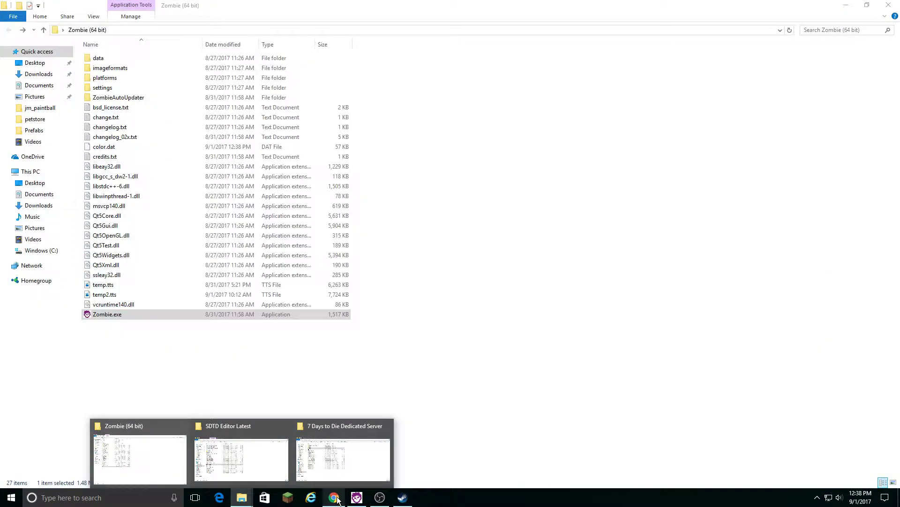
{"action": "left_click", "coordinate": [333, 496]}
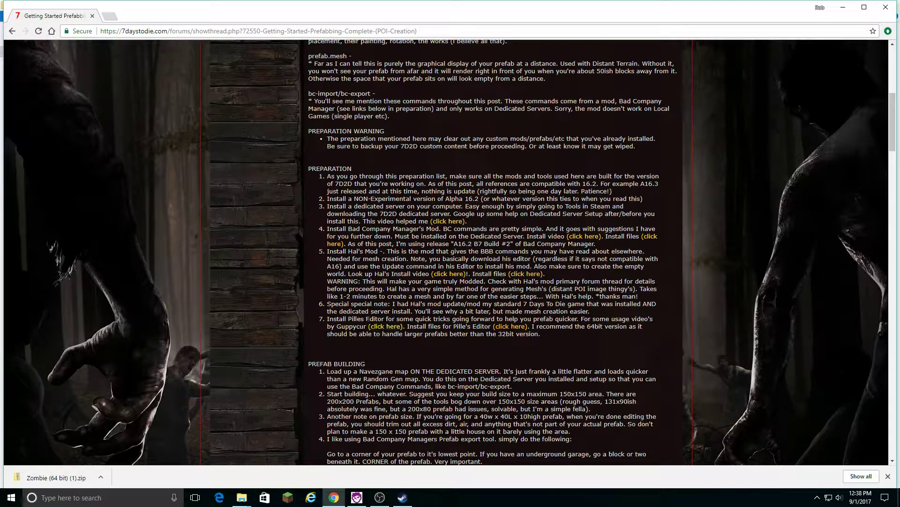